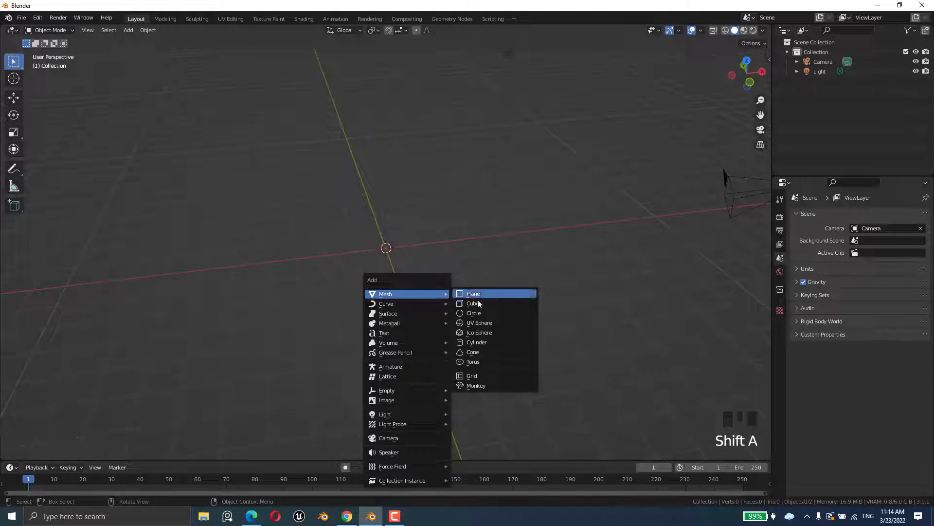
# Add a cube mesh at the origin of the scene
pyautogui.click(473, 304)
pyautogui.moveTo(481, 302); pyautogui.dragTo(358, 285, button='middle')
pyautogui.scroll(4, 358, 285)
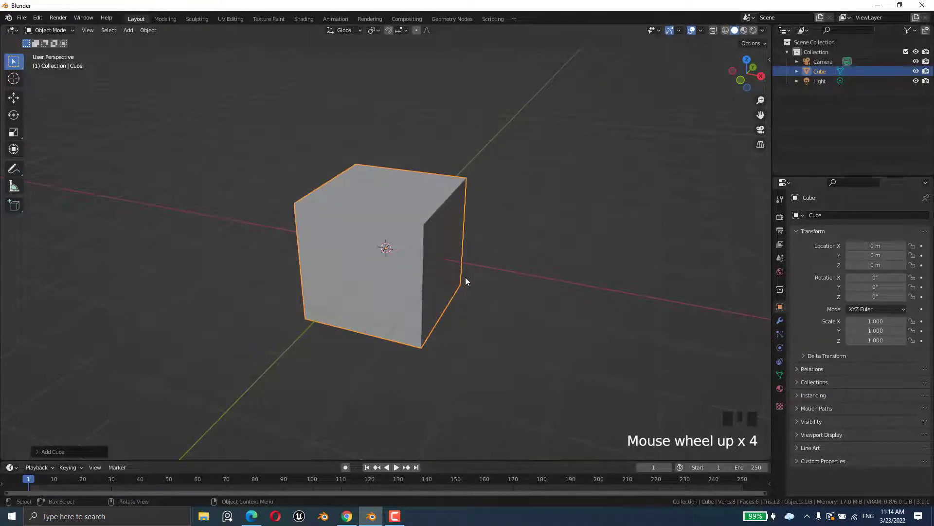
# Bevel all edges of the cube by about 0.29 m with the Bevel tool in Edit Mode
pyautogui.press('Tab')
pyautogui.moveTo(486, 299); pyautogui.dragTo(478, 300, button='middle')
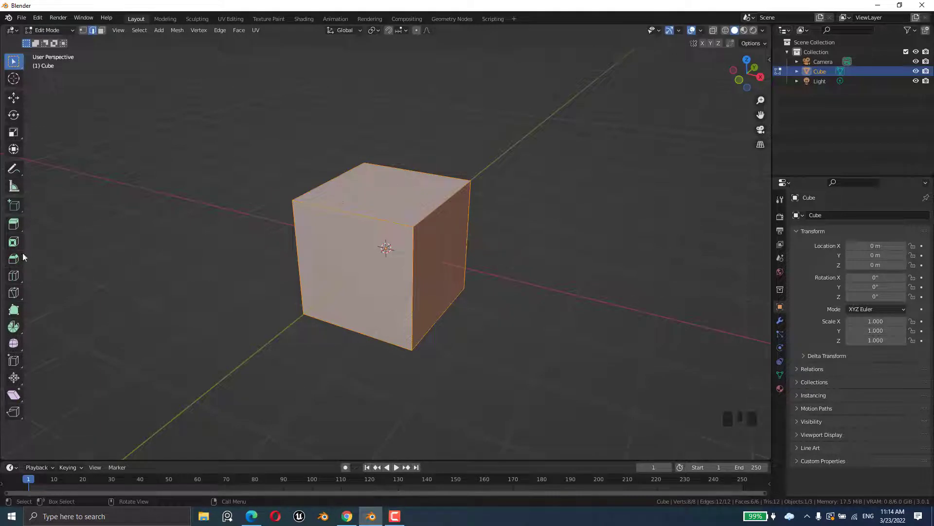
pyautogui.click(18, 258)
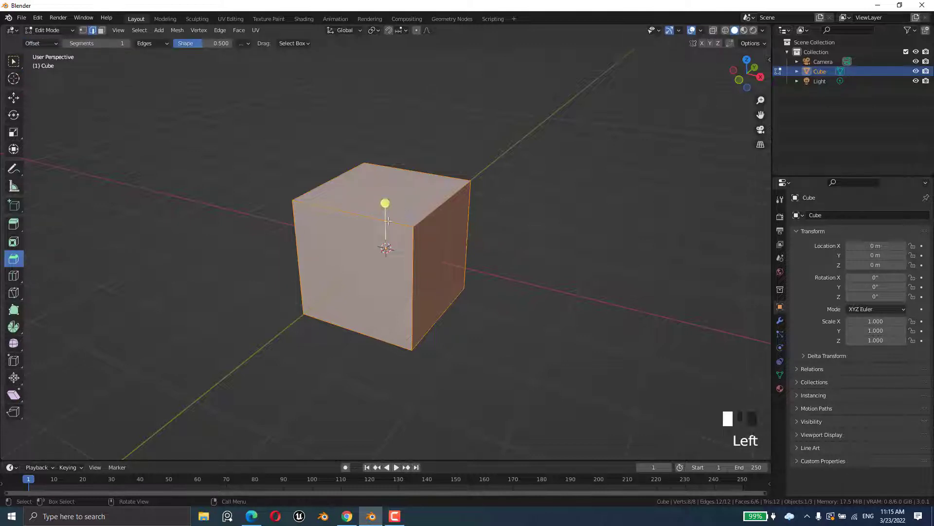
pyautogui.moveTo(384, 205); pyautogui.dragTo(376, 186)
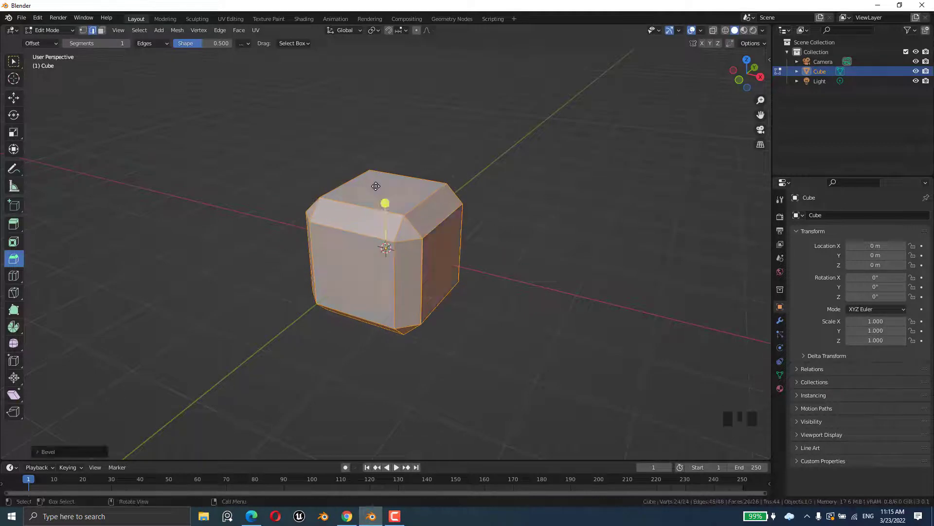
# Try the bevel on vertices only, widen it to 0.429 m, and return it to affecting edges
pyautogui.click(36, 454)
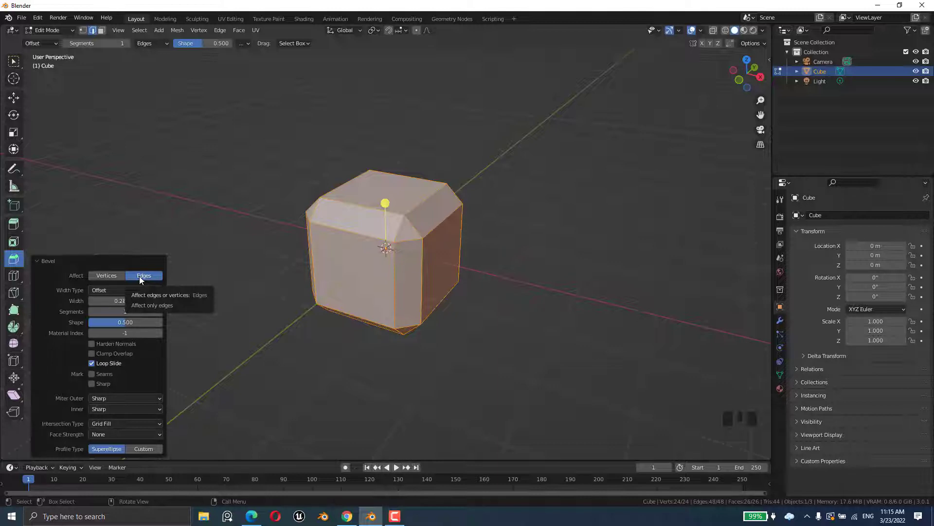
pyautogui.click(111, 277)
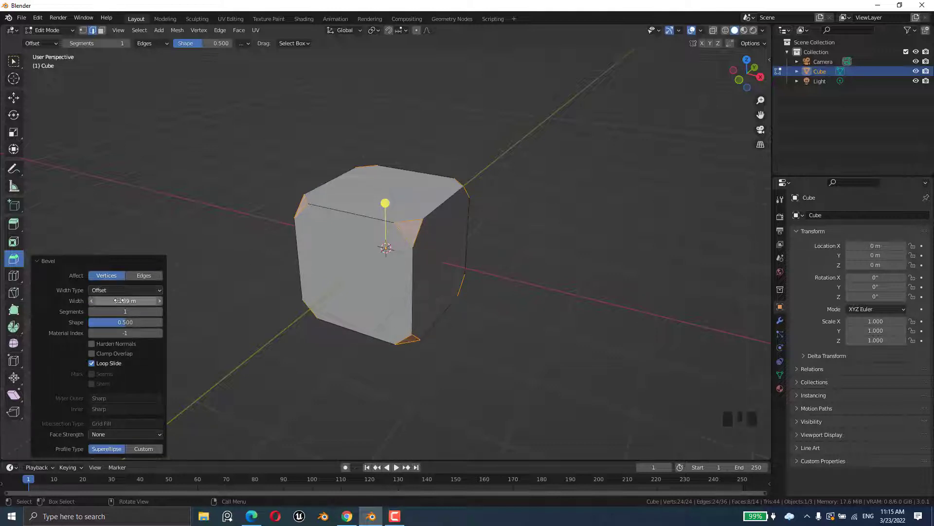
pyautogui.moveTo(126, 301); pyautogui.dragTo(146, 301)
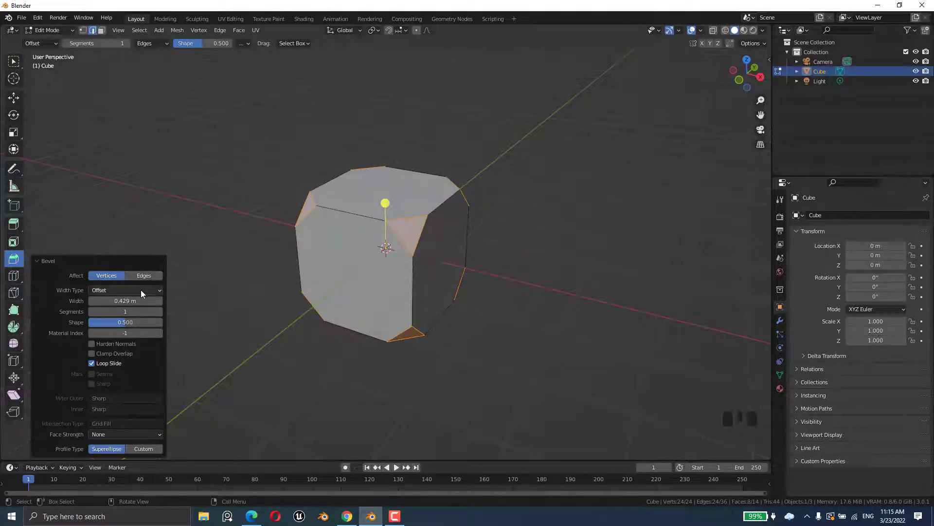
pyautogui.click(142, 276)
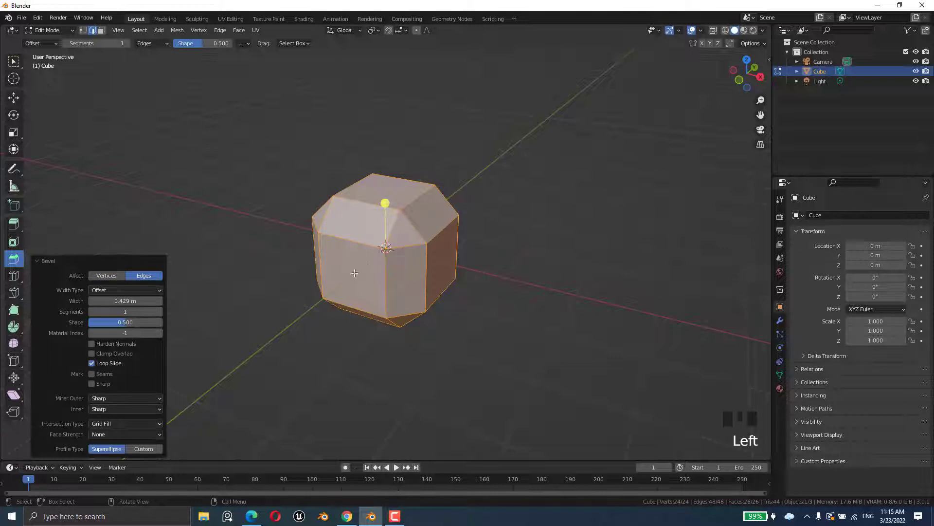
# Try the Width, Depth, Percent and Absolute width types on the cube's bevel
pyautogui.click(125, 292)
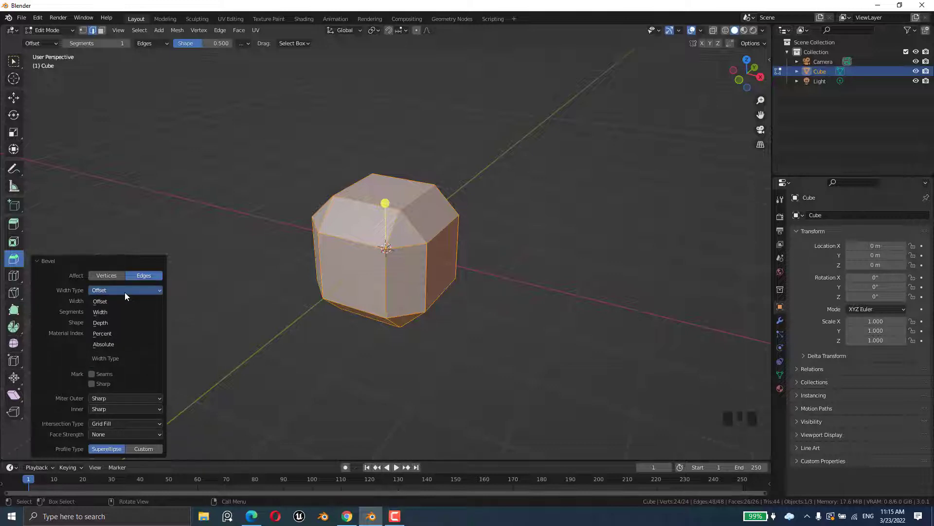
pyautogui.click(115, 312)
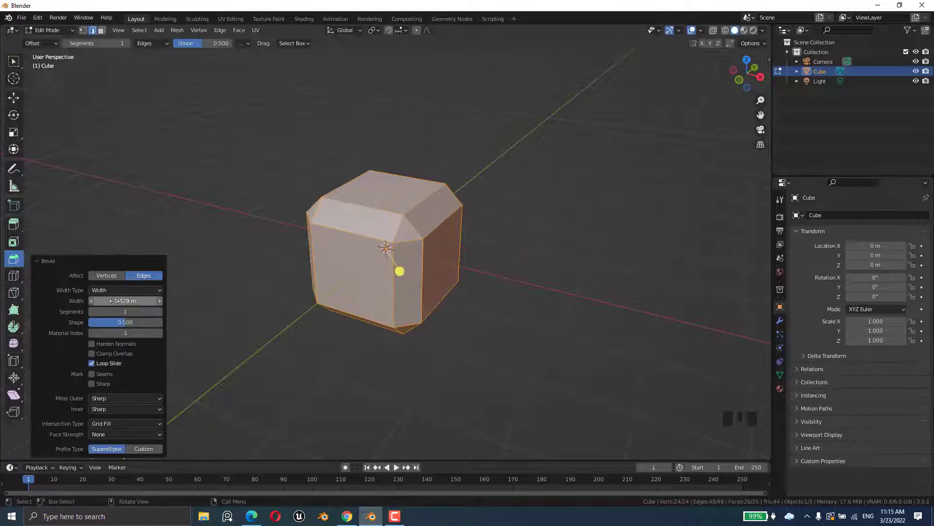
pyautogui.click(112, 291)
pyautogui.click(101, 323)
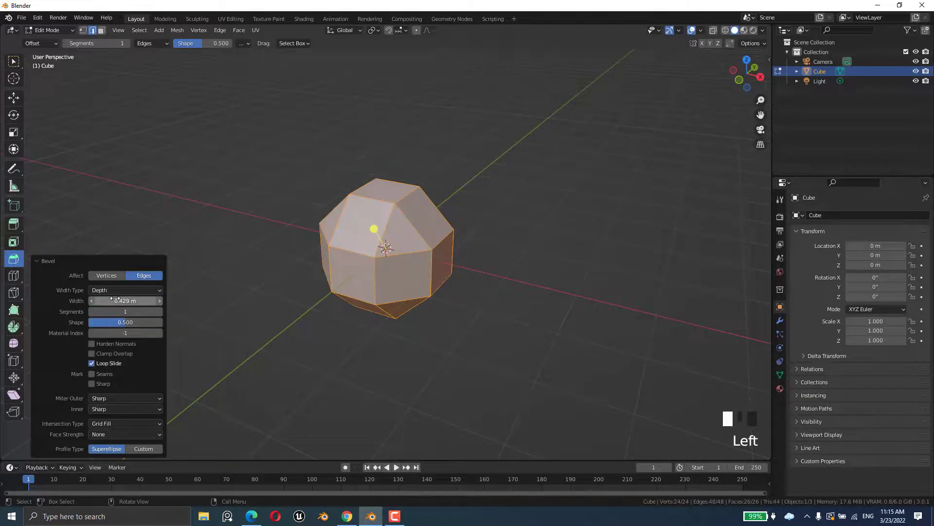
pyautogui.click(115, 290)
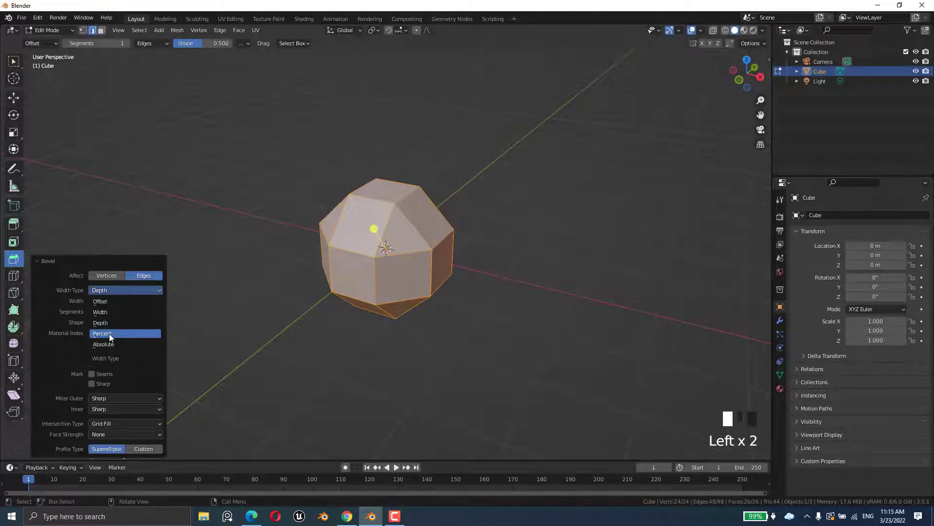
pyautogui.click(109, 333)
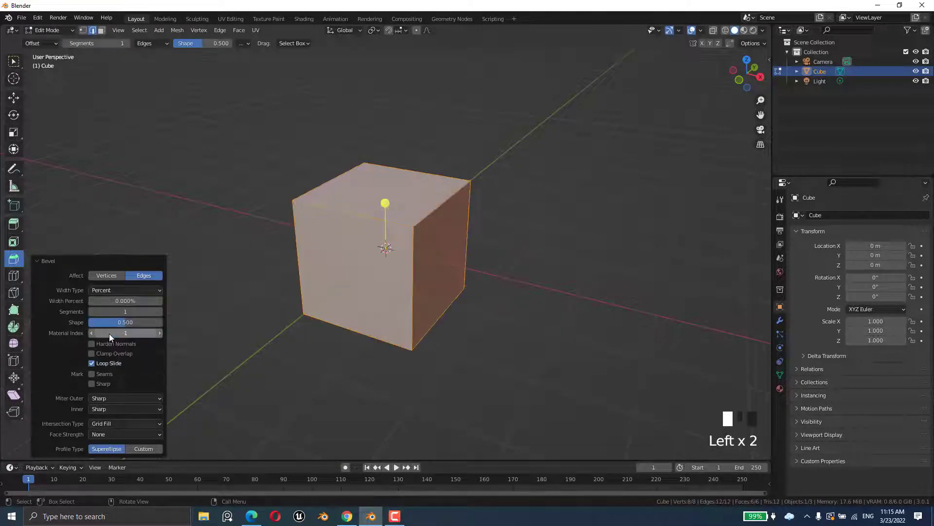
pyautogui.click(128, 289)
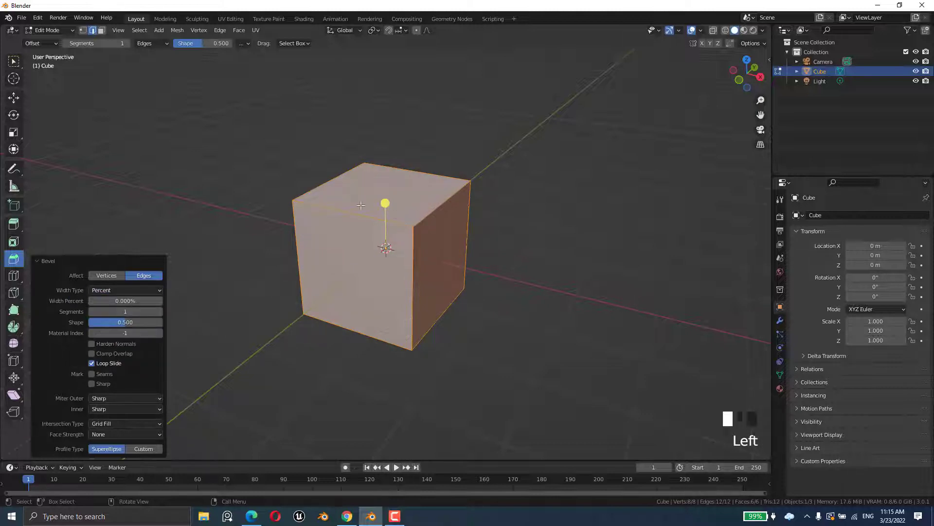
pyautogui.click(139, 290)
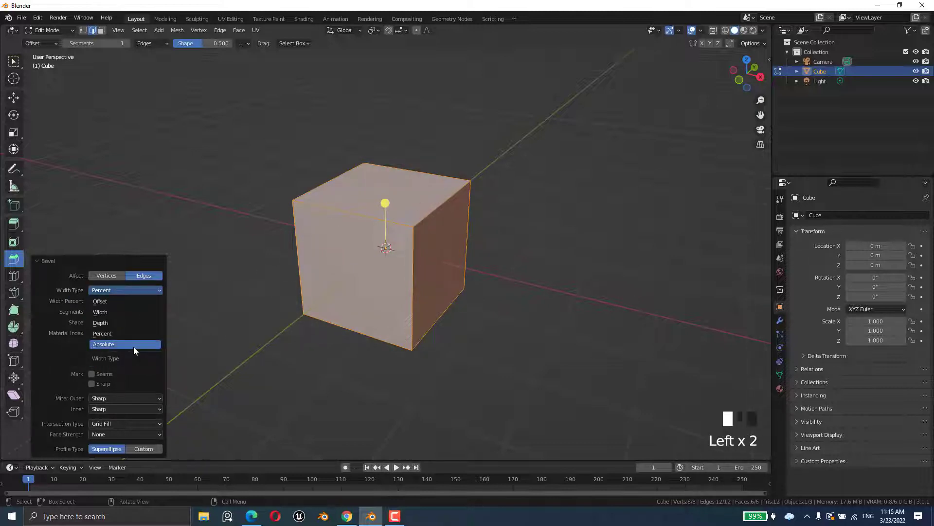
pyautogui.click(133, 346)
# Set the bevel to the Offset width type with a 0.439 m width and raise its segments to 12
pyautogui.moveTo(120, 290)
pyautogui.mouseDown()
pyautogui.moveTo(120, 300)
pyautogui.moveTo(146, 300)
pyautogui.moveTo(122, 300)
pyautogui.mouseUp()
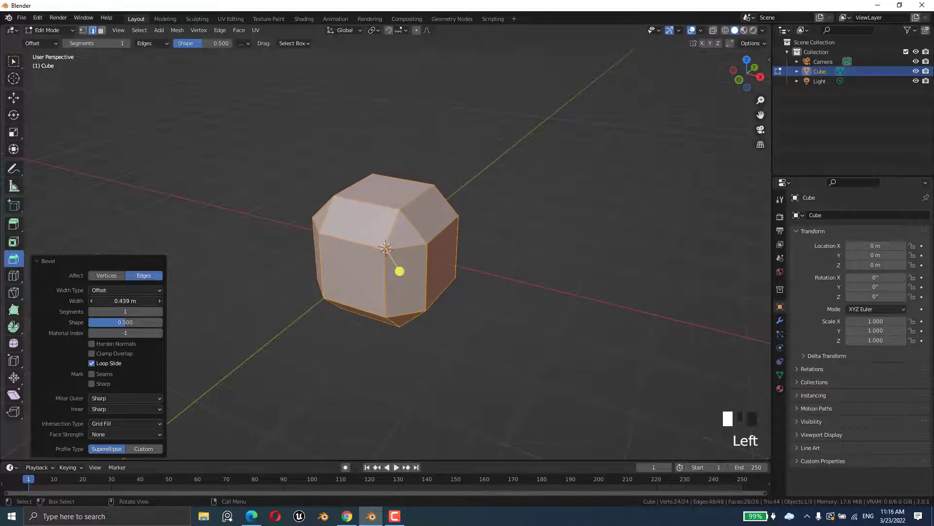
pyautogui.click(125, 312)
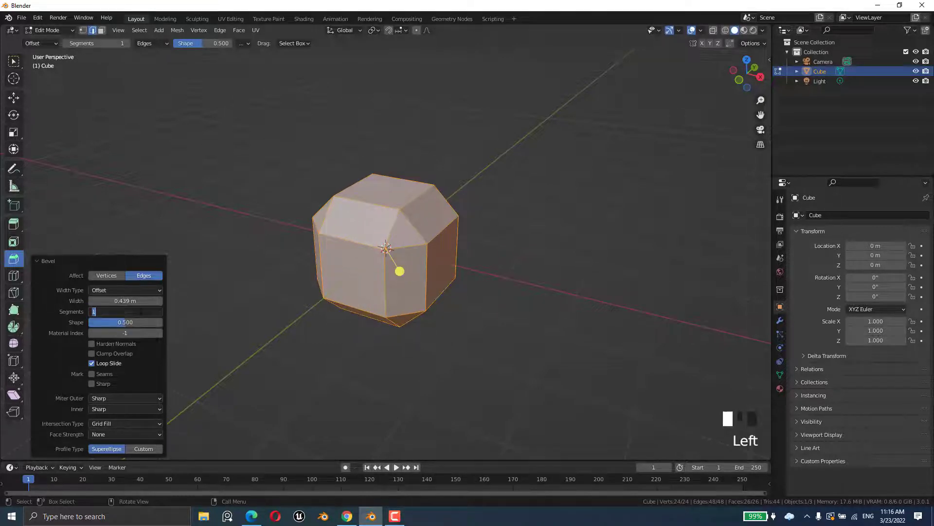
pyautogui.write('4')
pyautogui.press('Return')
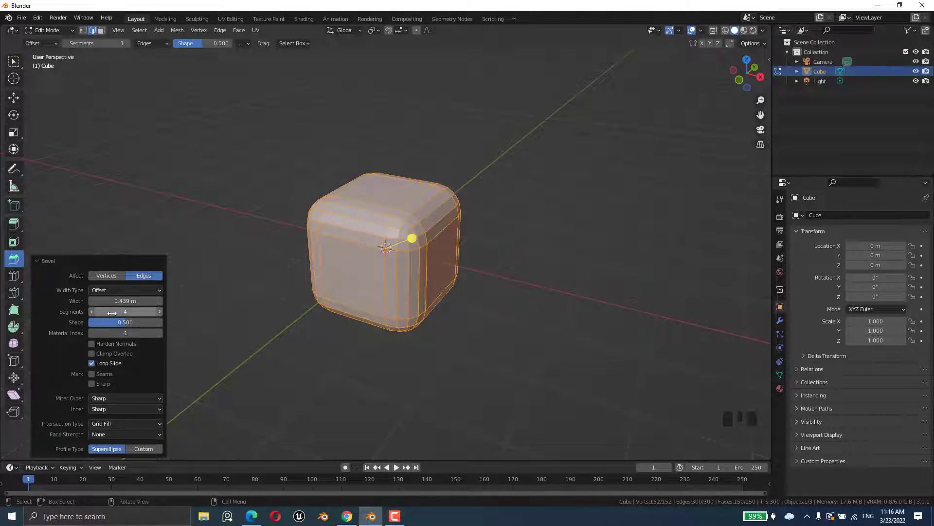
pyautogui.moveTo(130, 316)
pyautogui.mouseDown()
pyautogui.moveTo(107, 316)
pyautogui.moveTo(129, 323)
pyautogui.mouseUp()
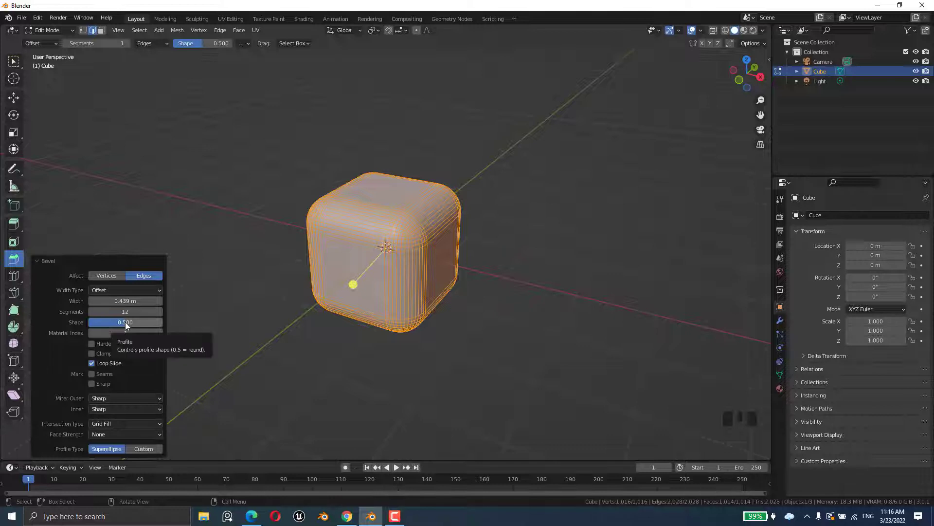
# Try a bevel profile shape of 0, settle on 0.617, and keep the Grid Fill intersection type
pyautogui.moveTo(124, 322); pyautogui.dragTo(88, 322)
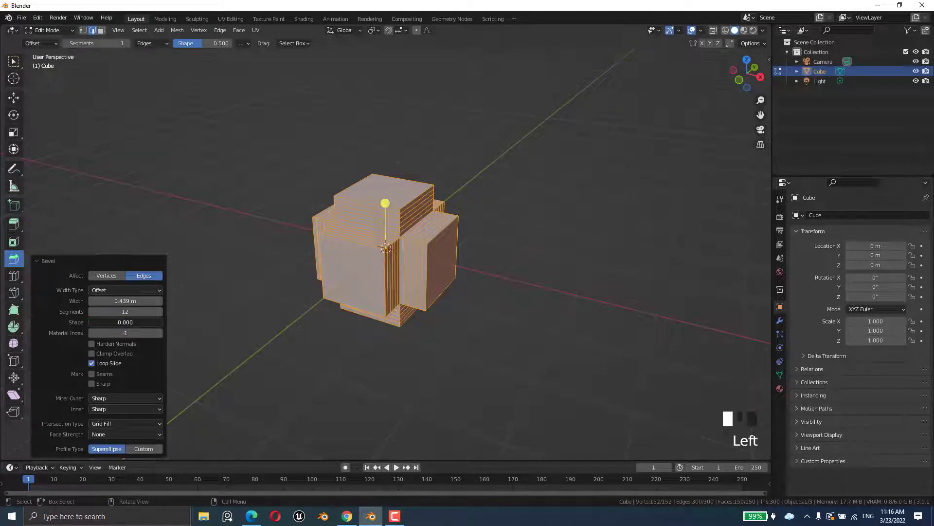
pyautogui.moveTo(90, 322); pyautogui.dragTo(135, 323)
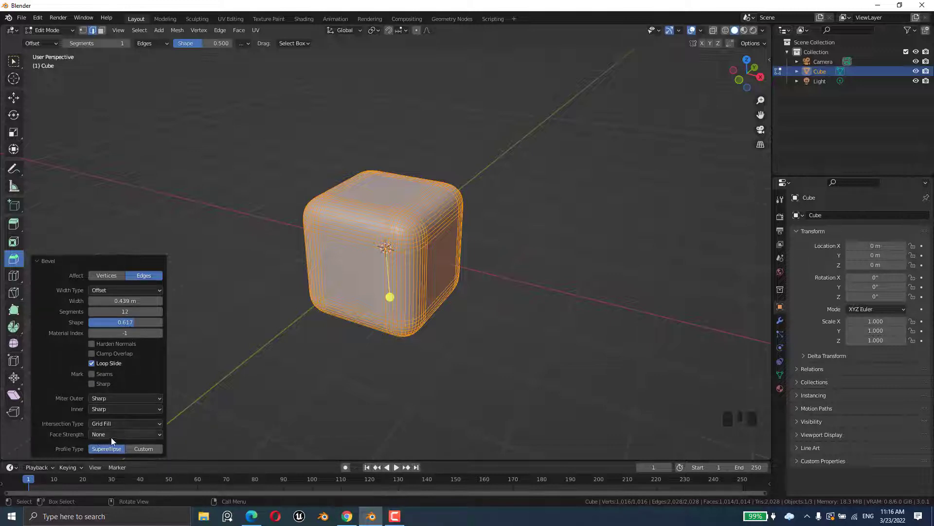
pyautogui.click(113, 425)
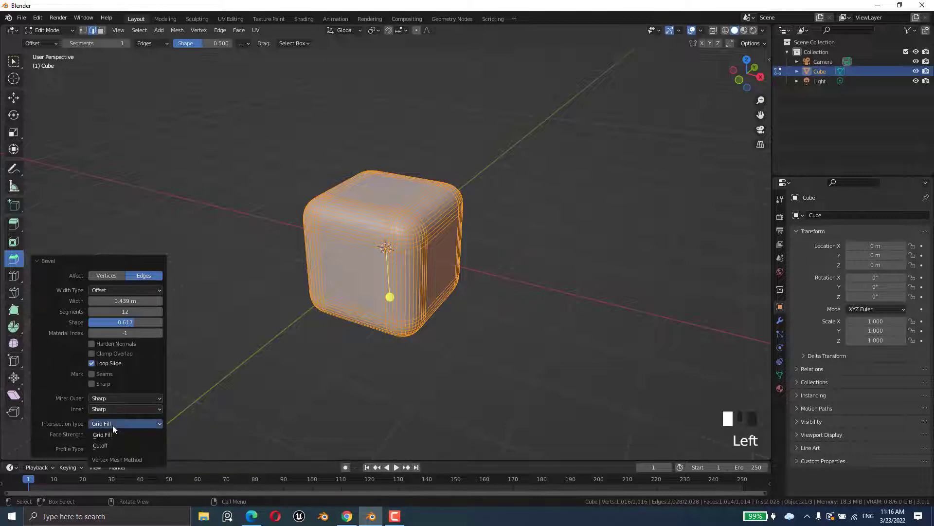
pyautogui.click(112, 424)
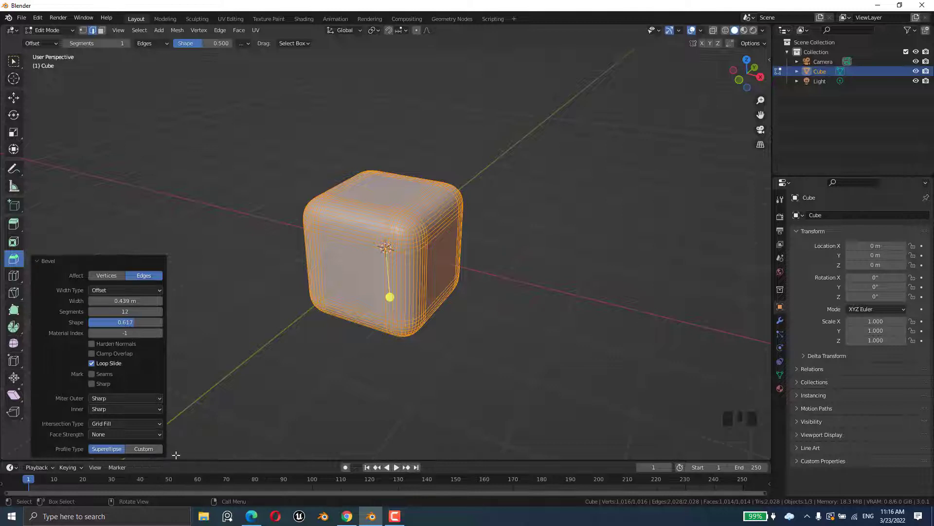
# Deselect the beveled mesh, return to Object Mode and apply Shade Smooth to the cube
pyautogui.click(13, 62)
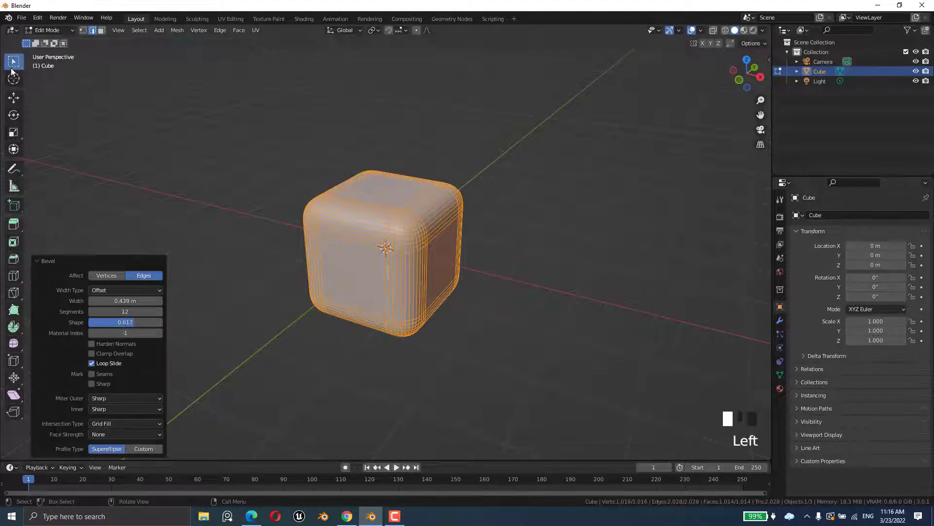
pyautogui.click(473, 349)
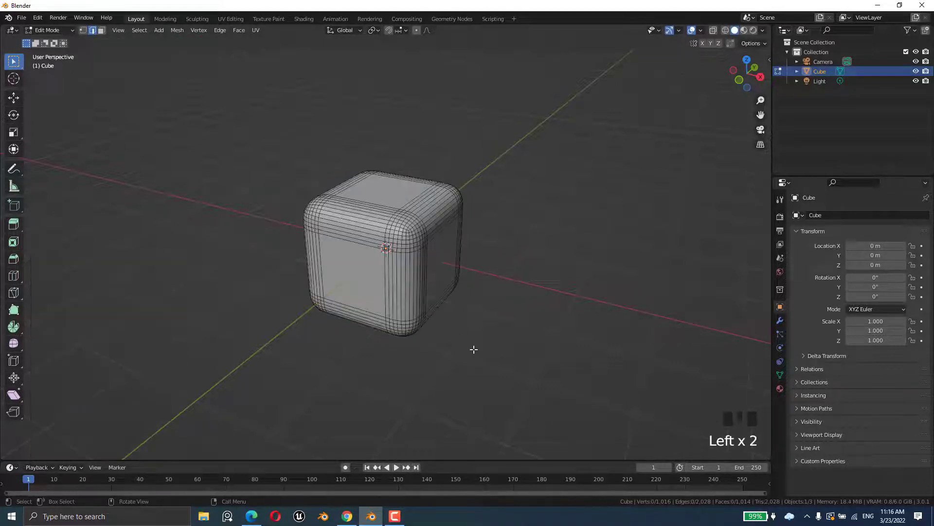
pyautogui.press('Tab')
pyautogui.scroll(-1, 400, 256)
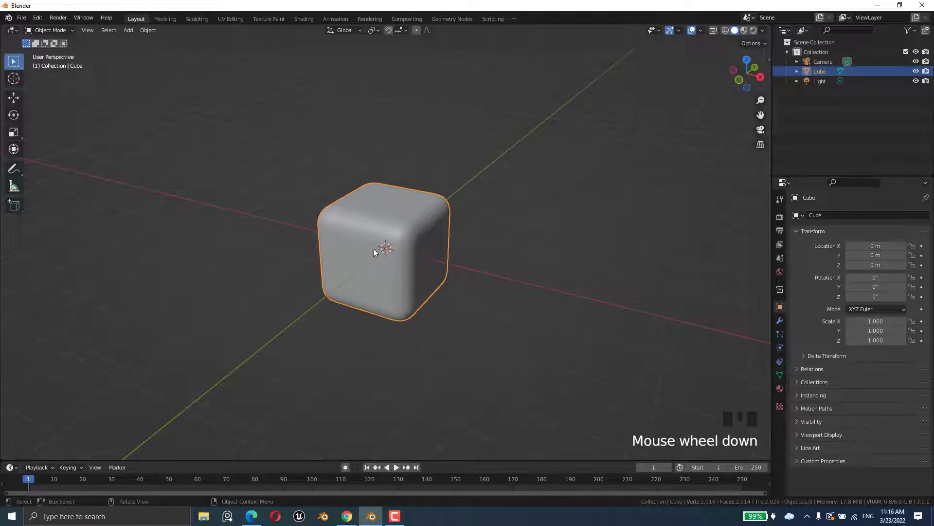
pyautogui.scroll(2, 384, 241)
pyautogui.rightClick(385, 203)
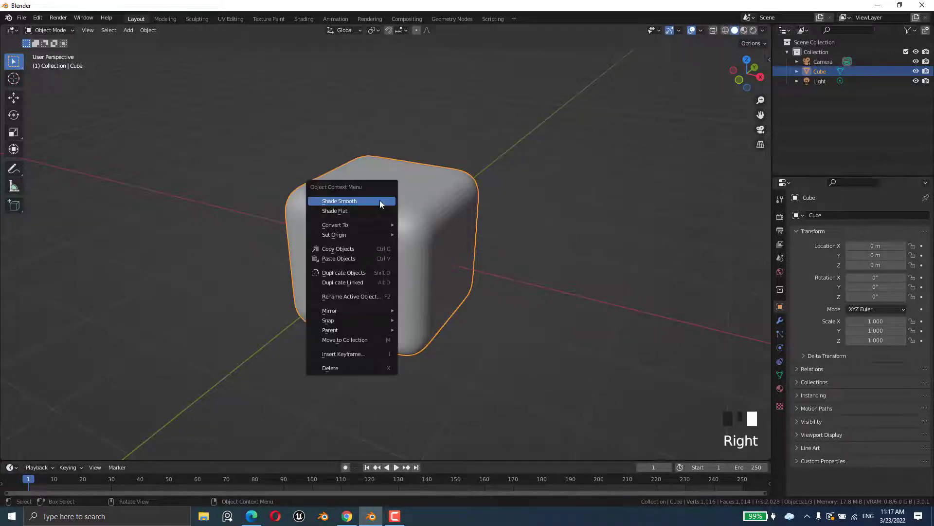
pyautogui.click(347, 201)
pyautogui.scroll(-1, 327, 240)
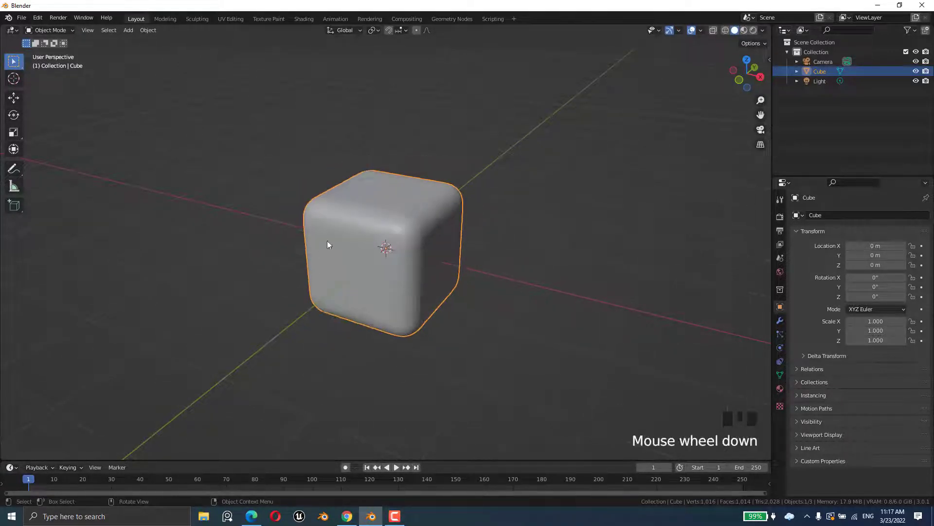
# Move the rounded cube about -7.43 m along the X axis, away from the origin
pyautogui.moveTo(328, 241); pyautogui.dragTo(370, 288, button='middle')
pyautogui.scroll(-4, 370, 290)
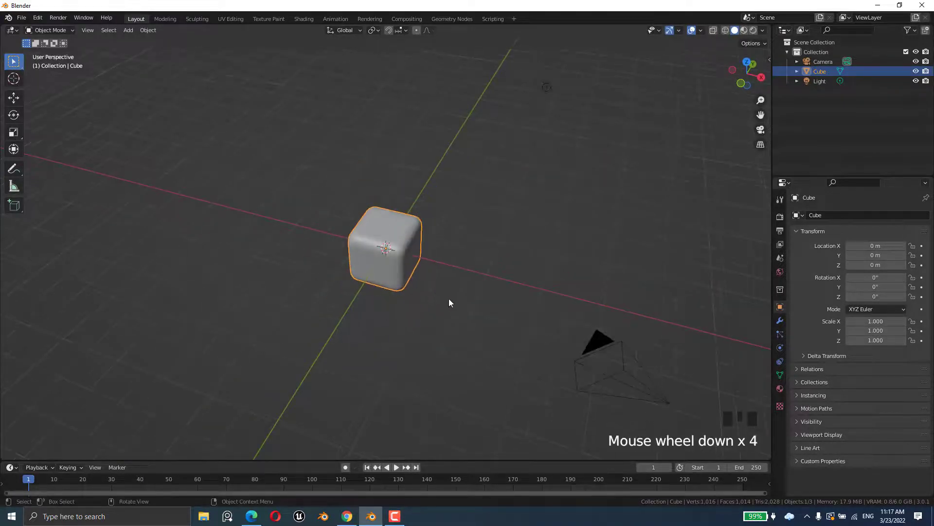
pyautogui.press('g')
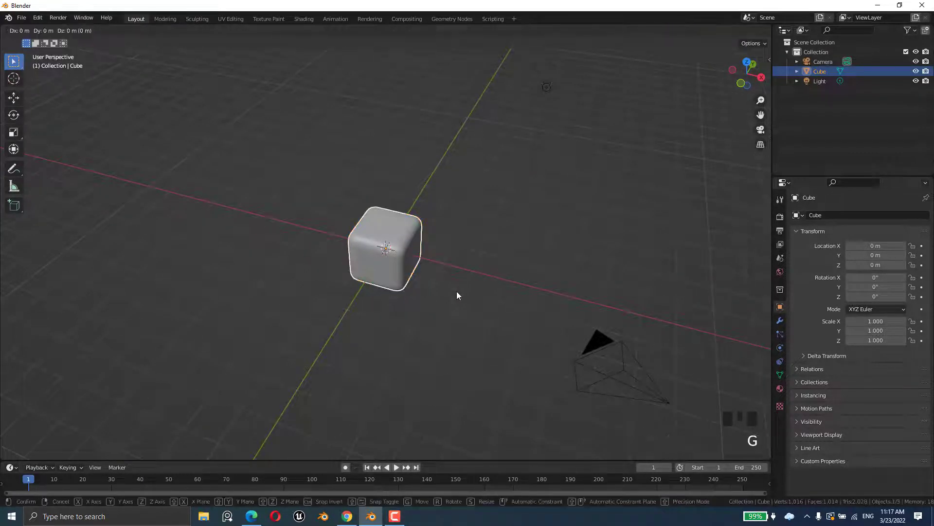
pyautogui.press('x')
pyautogui.click(274, 237)
# Add a second 2 m cube at the origin beside the rounded one
pyautogui.scroll(3, 398, 255)
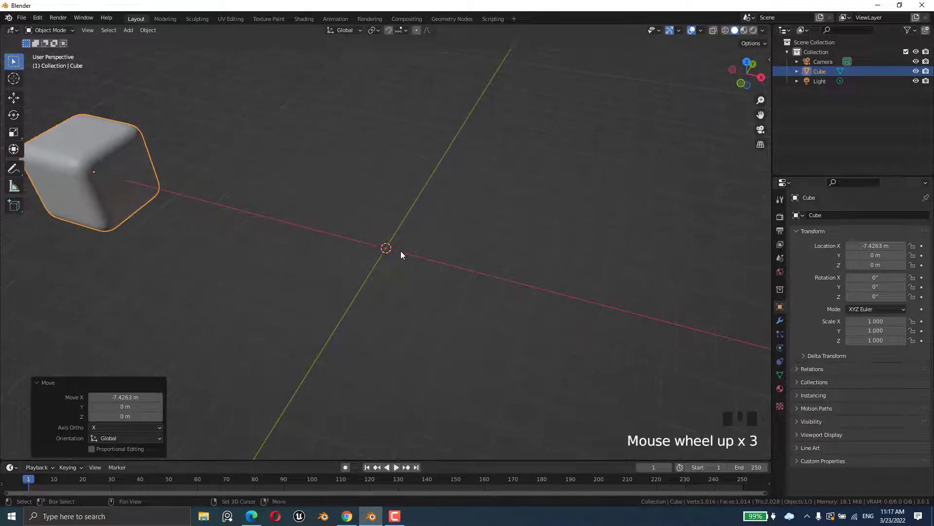
pyautogui.hotkey('shift', 'a')
pyautogui.click(447, 257)
pyautogui.moveTo(416, 307)
pyautogui.mouseDown(button='middle')
pyautogui.moveTo(404, 327)
pyautogui.moveTo(404, 312)
pyautogui.mouseUp(button='middle')
pyautogui.scroll(-3, 401, 290)
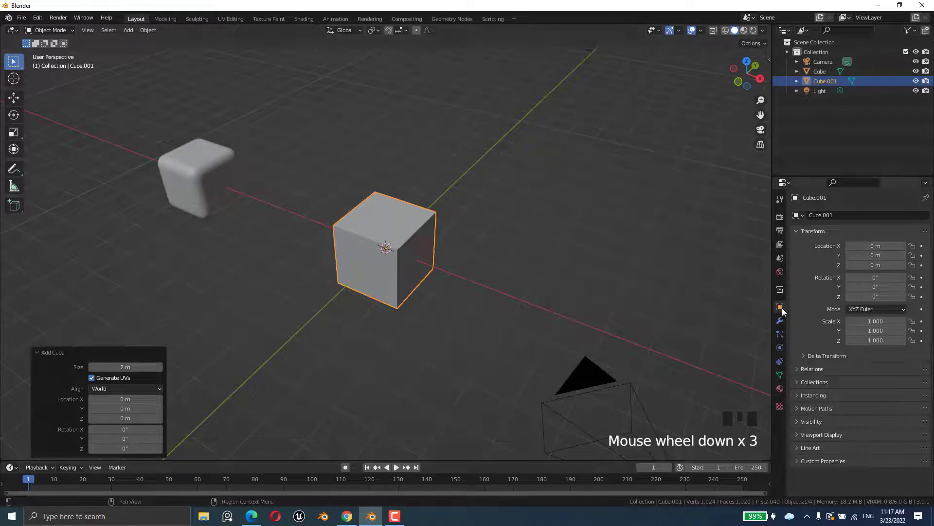
# Scale the new cube to 3 on X, 1.2 on Y and 3 on Z
pyautogui.click(865, 321)
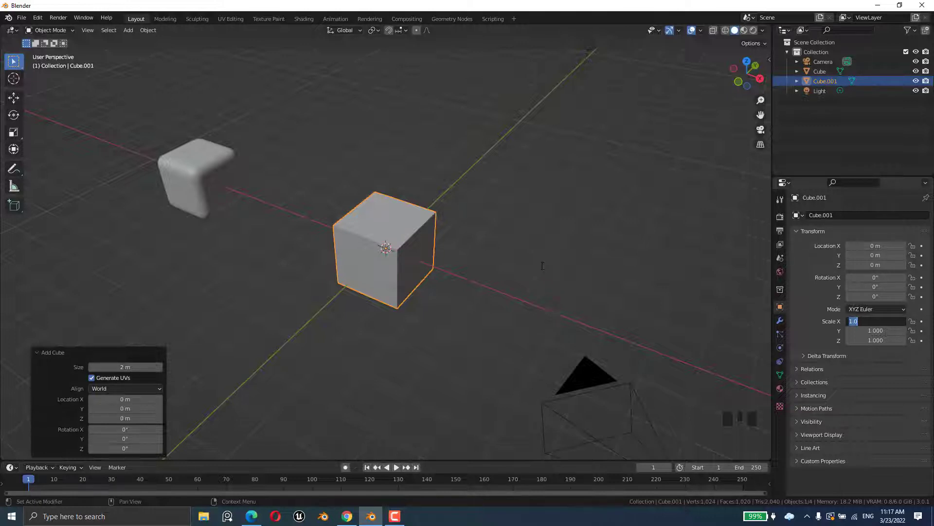
pyautogui.write('3')
pyautogui.press('Return')
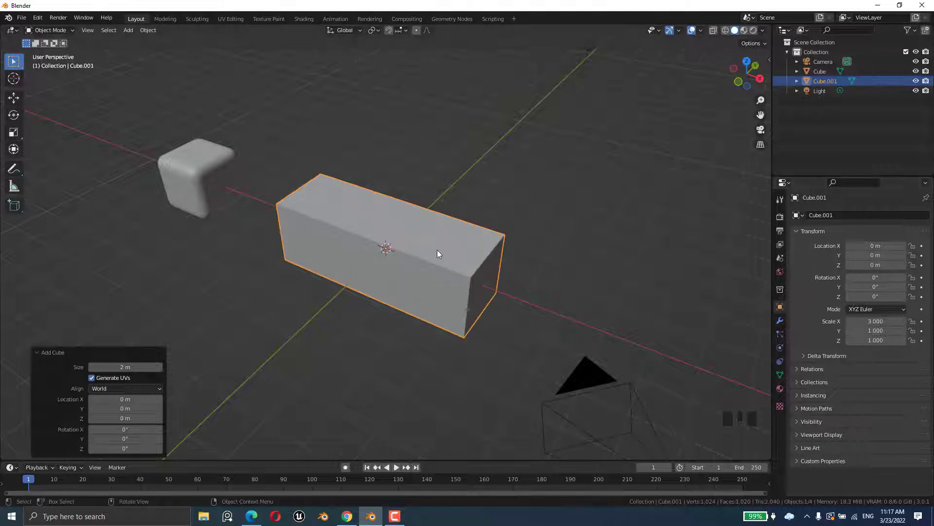
pyautogui.click(875, 330)
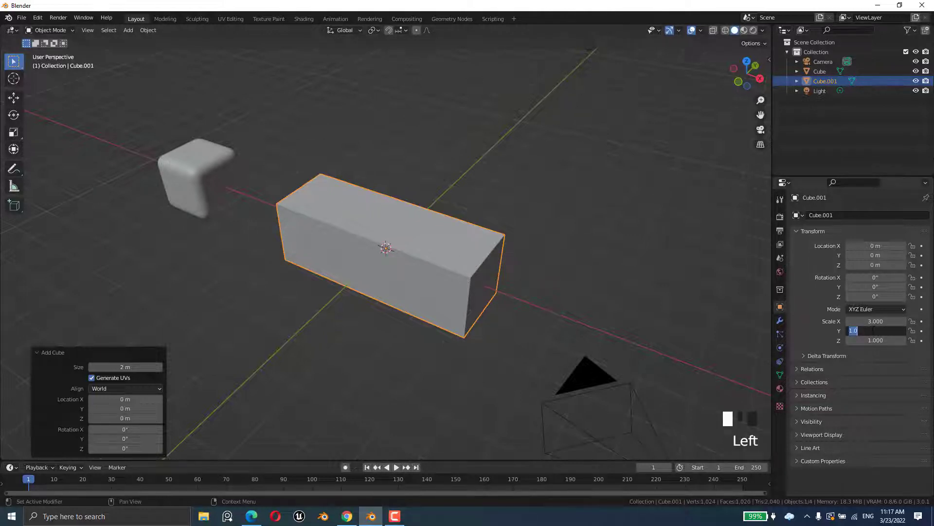
pyautogui.write('1.2')
pyautogui.press('Return')
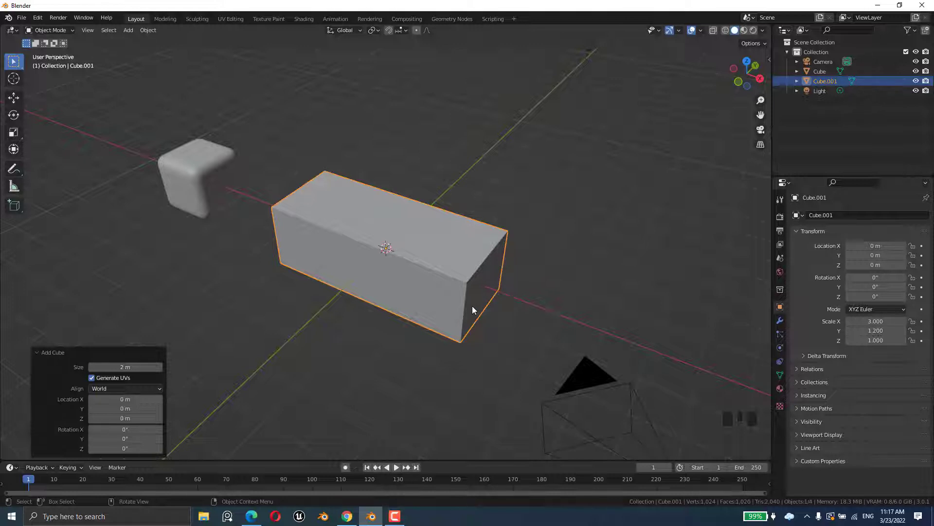
pyautogui.click(872, 339)
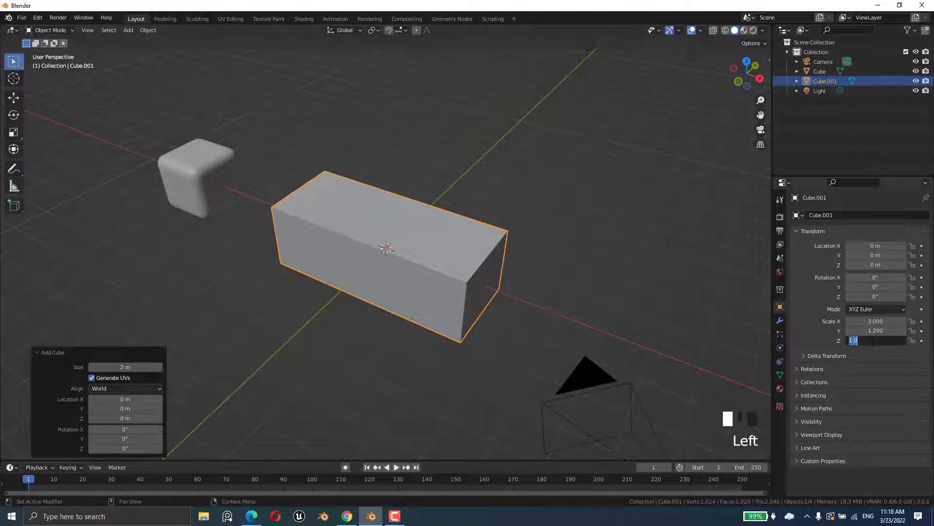
pyautogui.write('3')
pyautogui.press('Return')
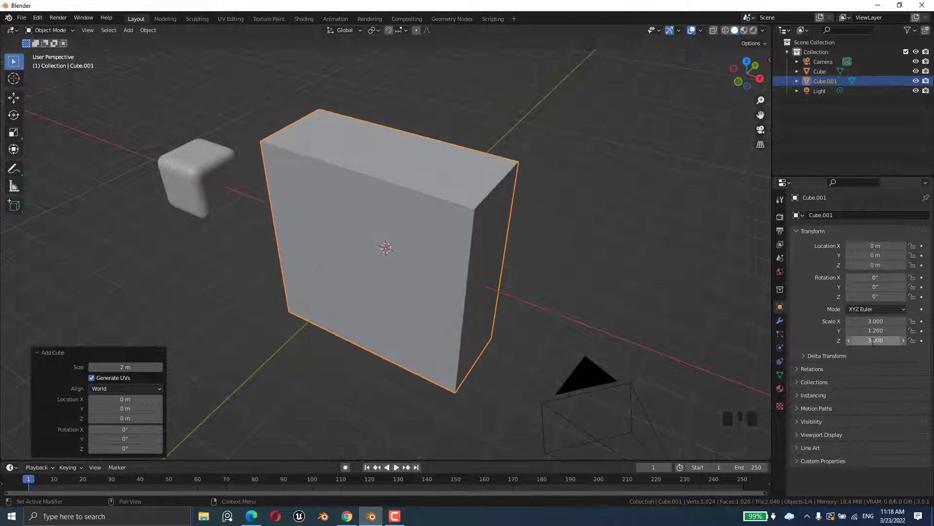
# Move the scaled box 3 m up along the global Z axis
pyautogui.moveTo(545, 271); pyautogui.dragTo(554, 270, button='middle')
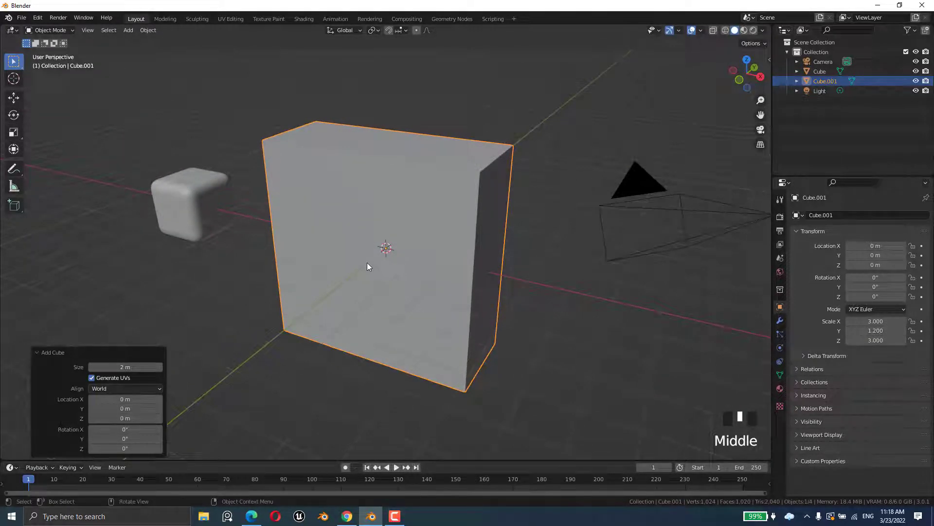
pyautogui.press('g')
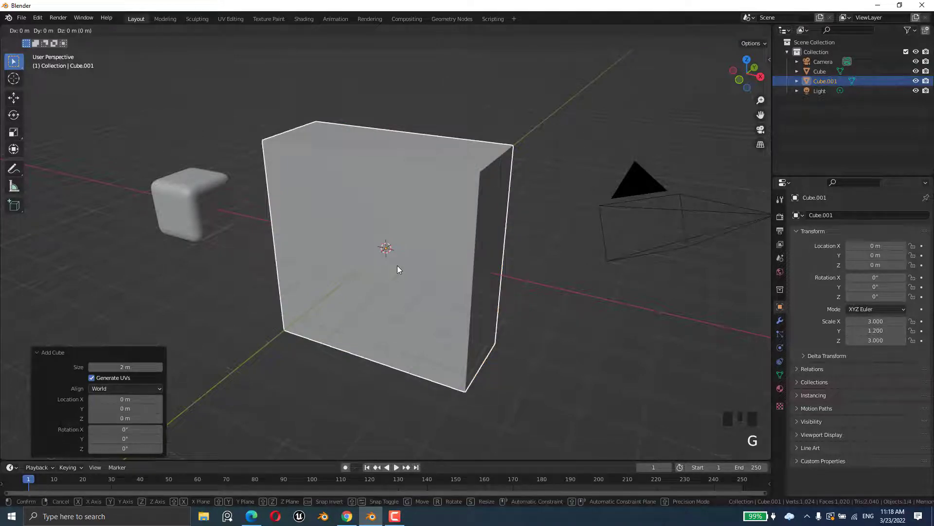
pyautogui.press('z')
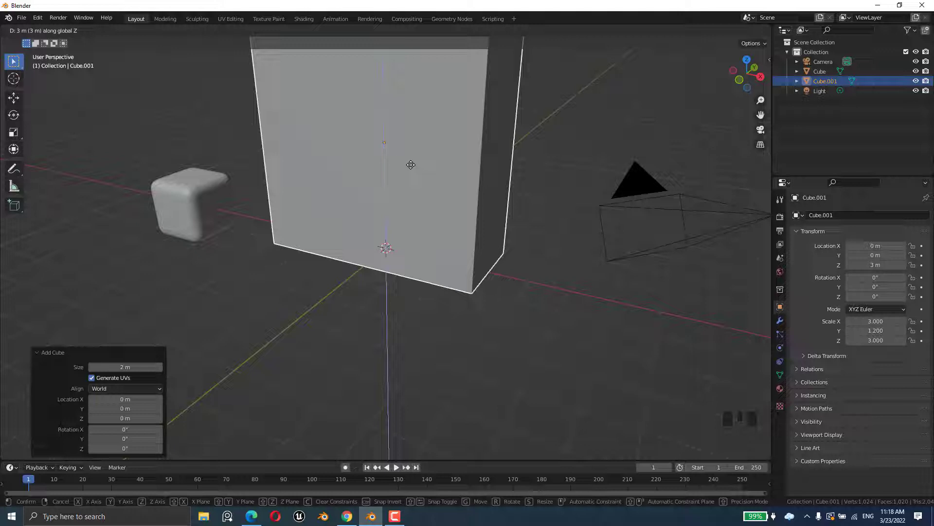
pyautogui.click(411, 164)
pyautogui.moveTo(511, 325); pyautogui.dragTo(491, 332, button='middle')
pyautogui.scroll(-2, 479, 243)
pyautogui.keyDown('shift'); pyautogui.moveTo(488, 236); pyautogui.dragTo(477, 290, button='middle'); pyautogui.keyUp('shift')
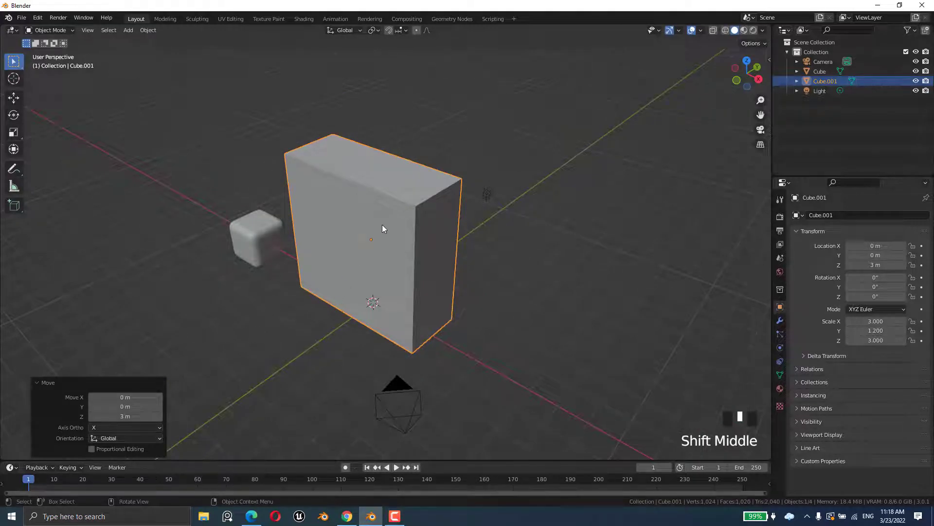
# Enter Edit Mode on the scaled box and select the upper edge of its narrow end face
pyautogui.press('Tab')
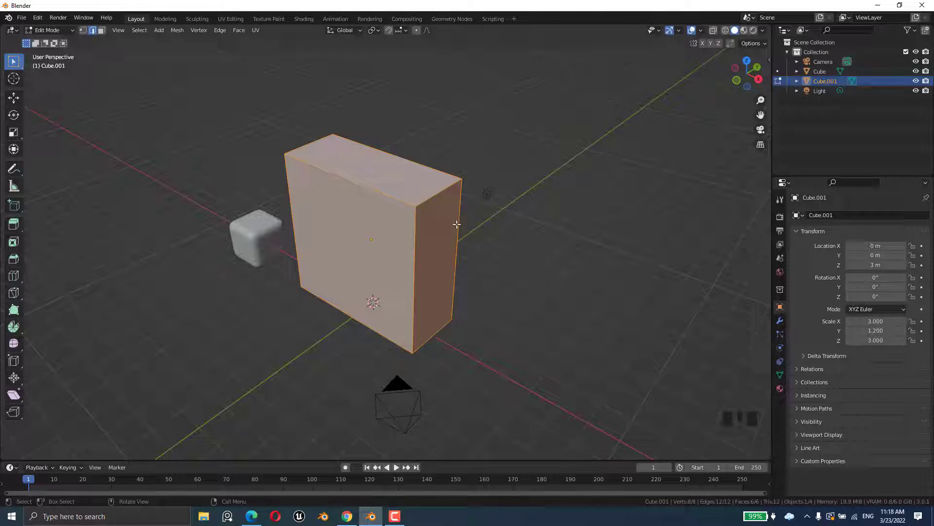
pyautogui.click(440, 193)
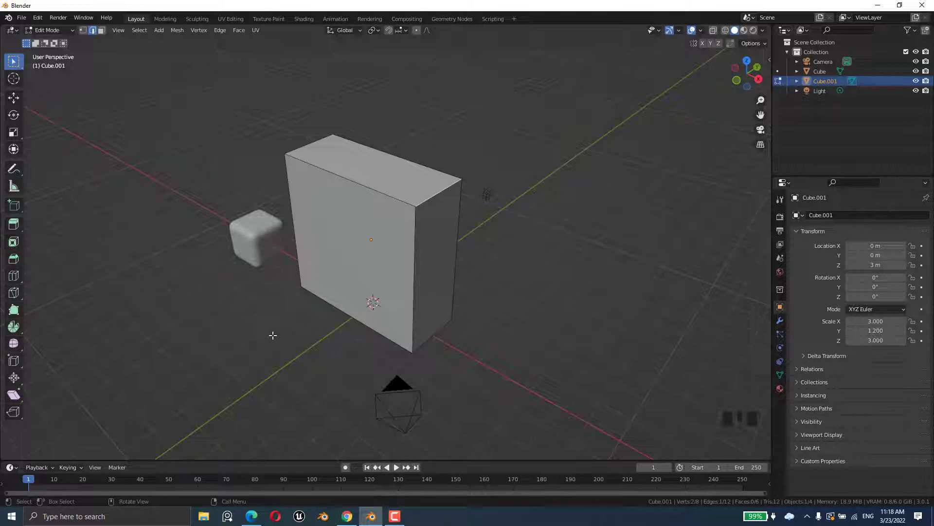
pyautogui.press('b')
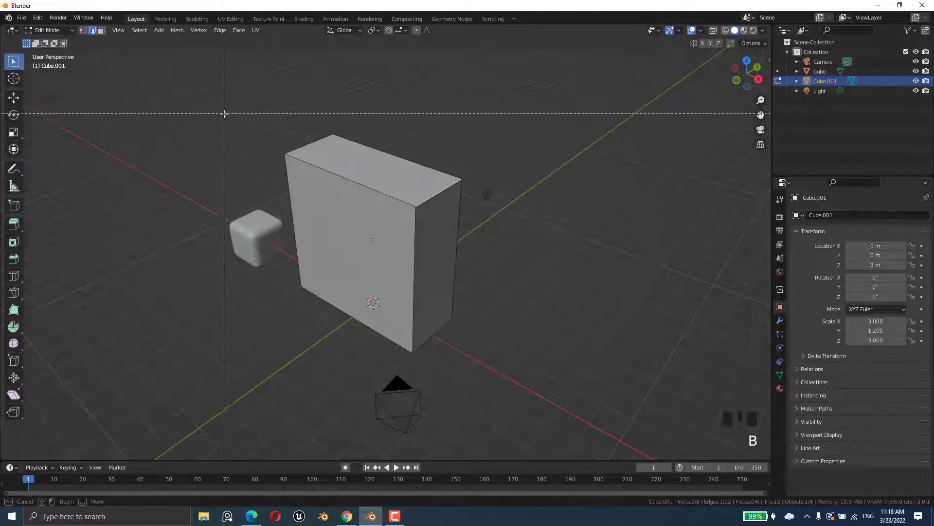
pyautogui.moveTo(225, 113); pyautogui.dragTo(240, 143)
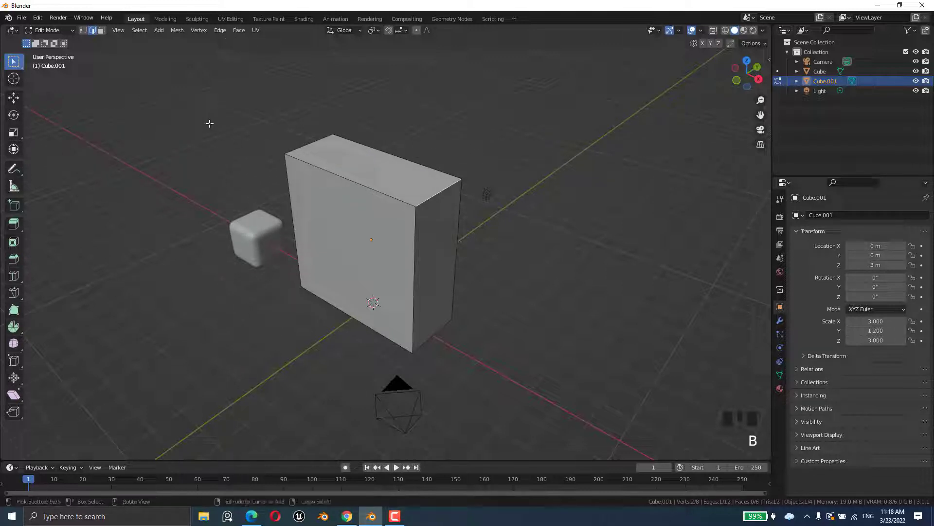
pyautogui.hotkey('ctrl', 'b')
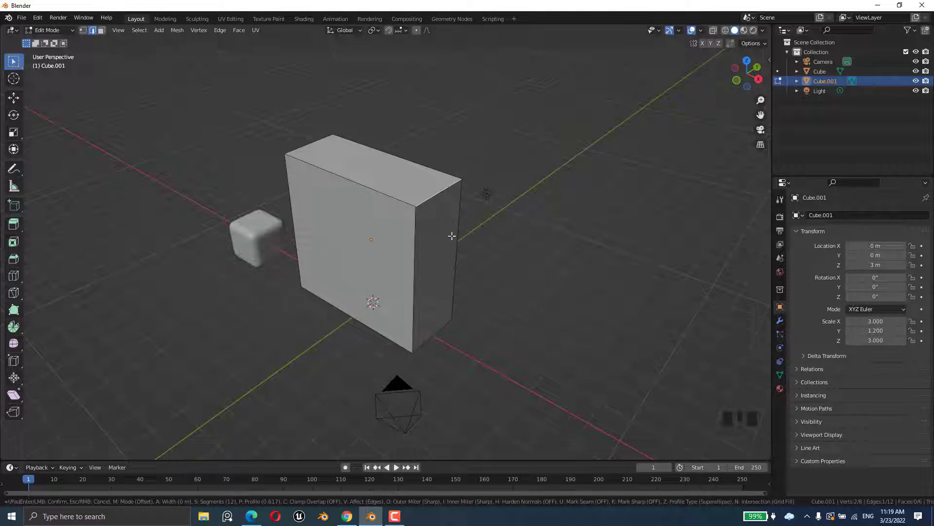
pyautogui.rightClick(534, 173)
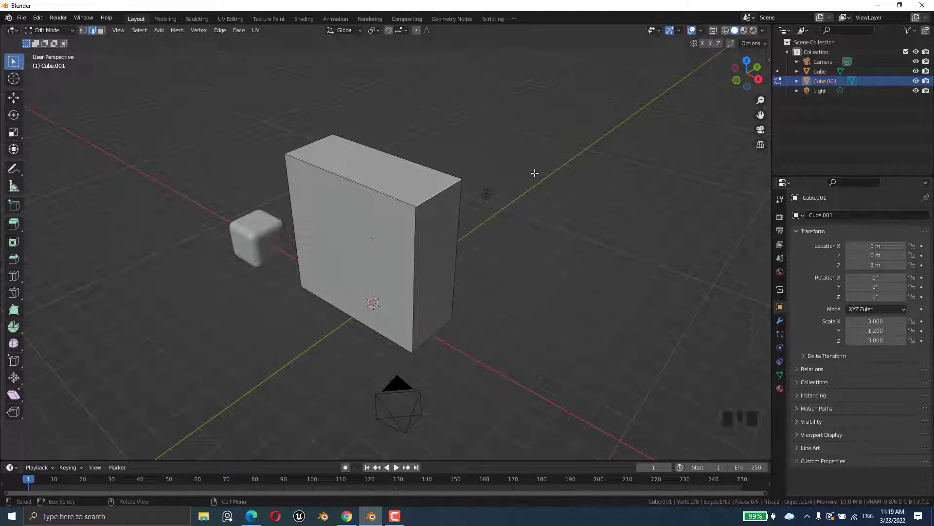
# Try beveling the box's top face and adjoining narrow end face together with 12 segments
pyautogui.press('2')
pyautogui.click(427, 179)
pyautogui.press('2')
pyautogui.press('3')
pyautogui.click(414, 189)
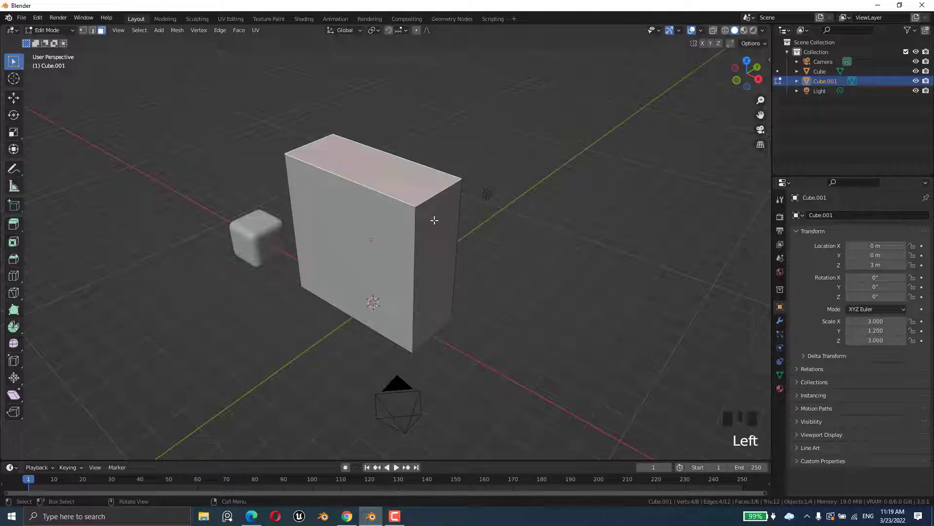
pyautogui.keyDown('shift'); pyautogui.click(434, 220); pyautogui.keyUp('shift')
pyautogui.hotkey('ctrl', 'b')
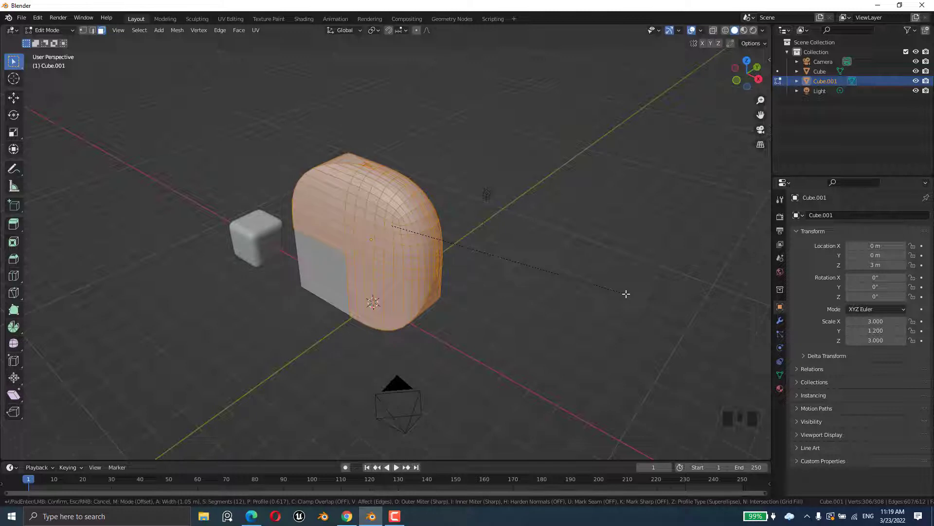
pyautogui.press('Escape')
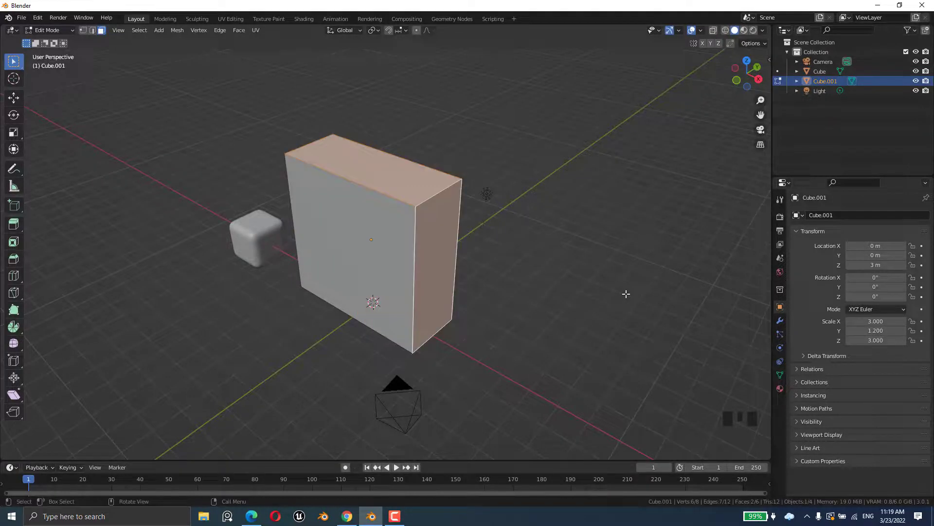
# Bevel only the edge between the box's top and narrow end face by about 2.24 m with 10 segments
pyautogui.click(442, 192)
pyautogui.moveTo(492, 237); pyautogui.dragTo(476, 243, button='middle')
pyautogui.press('2')
pyautogui.click(440, 206)
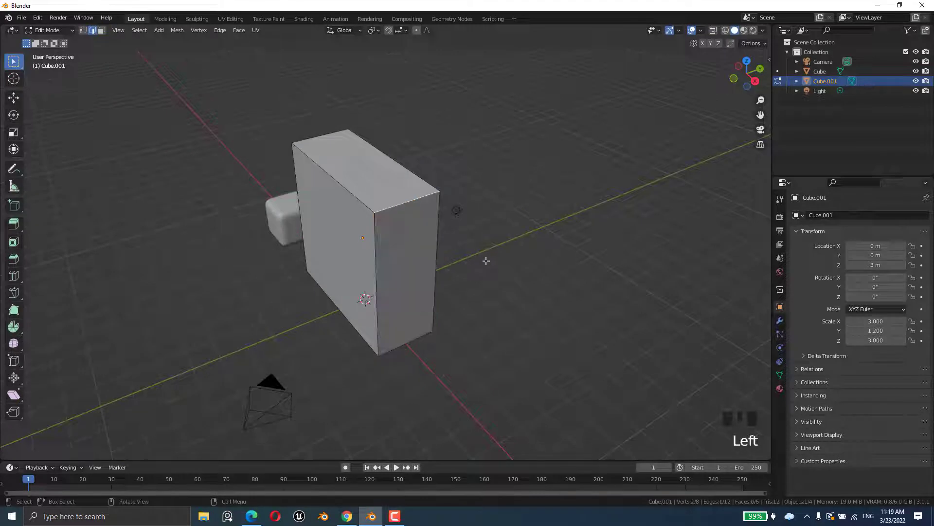
pyautogui.hotkey('ctrl', 'b')
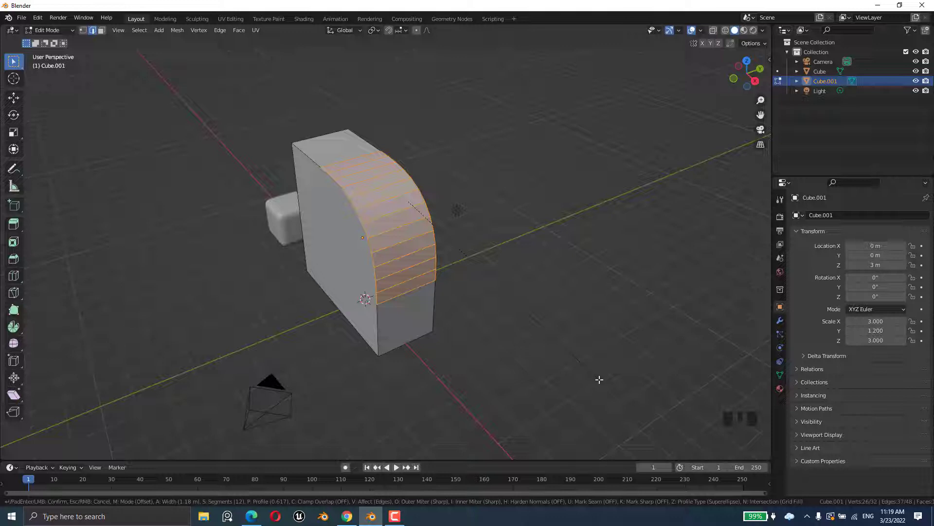
pyautogui.scroll(-1, 599, 380)
pyautogui.scroll(-1, 599, 379)
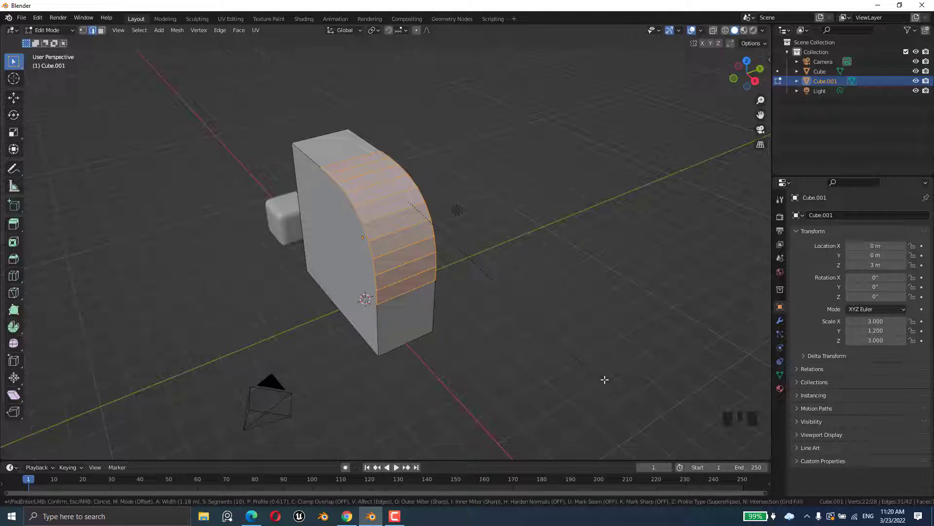
pyautogui.click(687, 411)
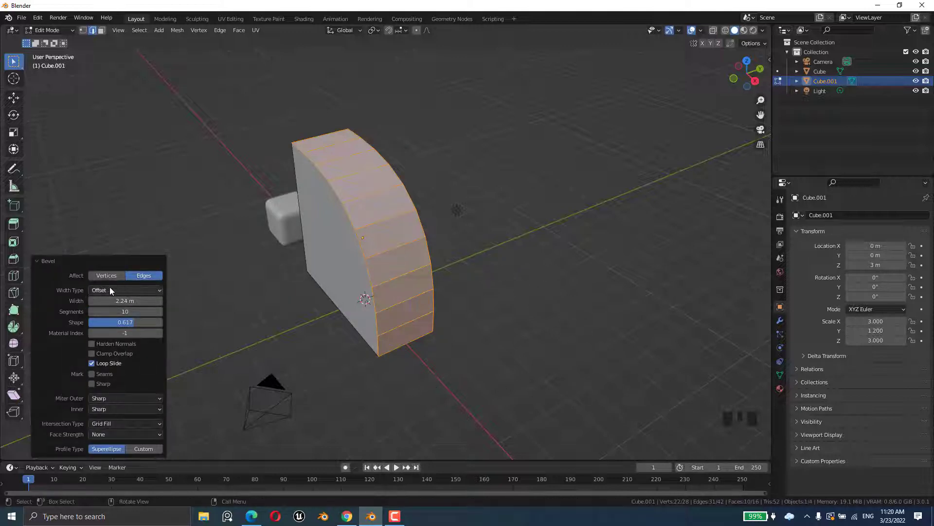
# Switch the bevel to a Custom profile type and choose the Steps preset
pyautogui.click(142, 448)
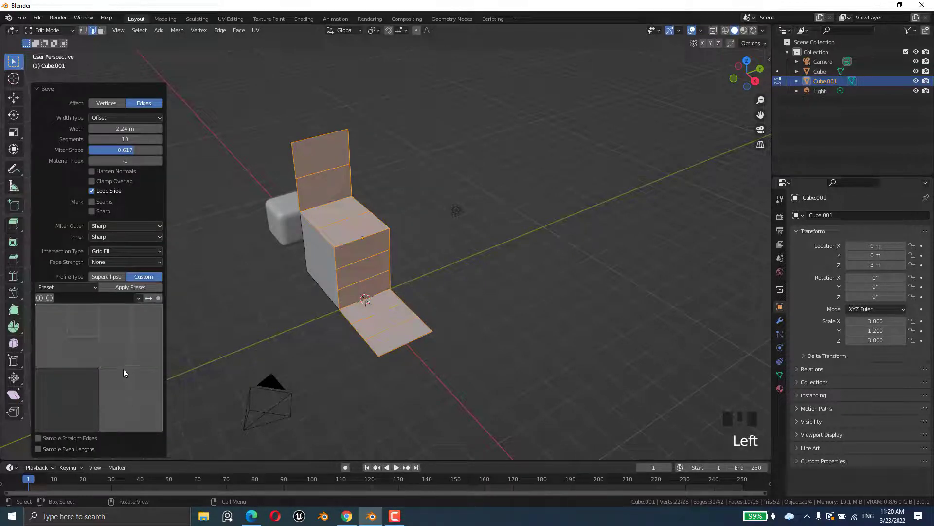
pyautogui.click(77, 288)
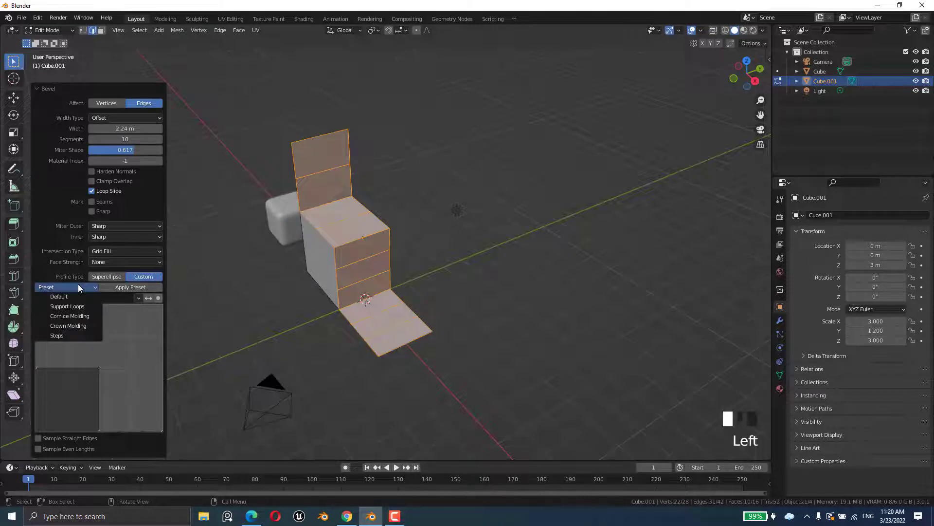
pyautogui.click(78, 335)
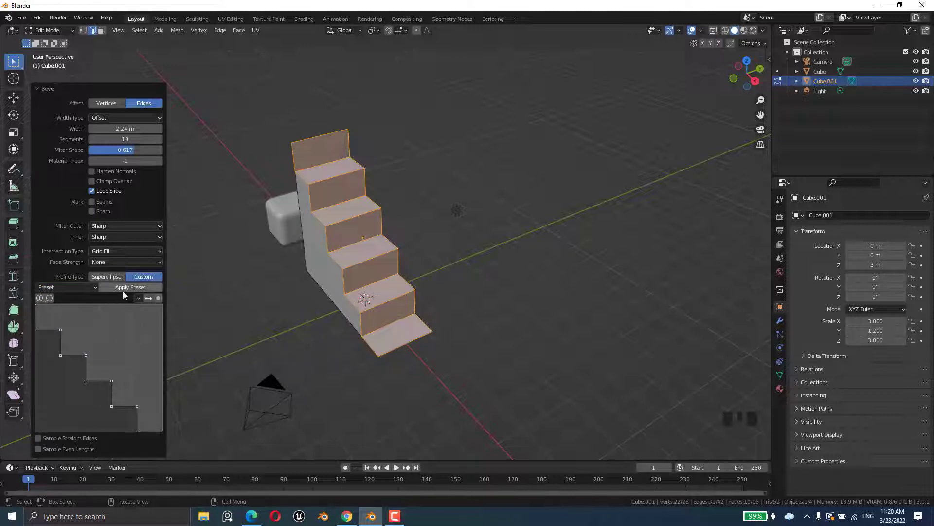
# Set the stepped bevel's width to about 1.66 m, its miter shape to about 0.532 and its segments to 20
pyautogui.click(91, 129)
pyautogui.click(91, 128)
pyautogui.click(92, 128)
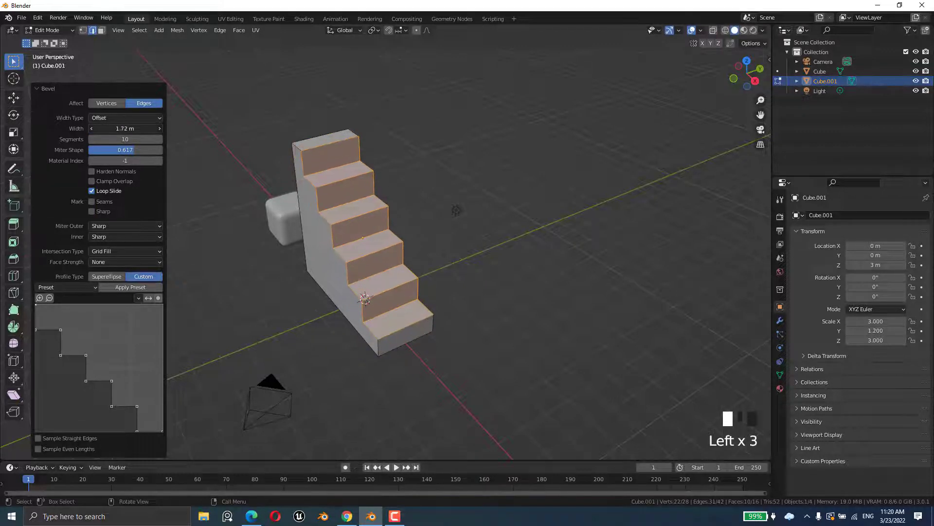
pyautogui.moveTo(125, 129)
pyautogui.mouseDown()
pyautogui.moveTo(117, 128)
pyautogui.moveTo(129, 129)
pyautogui.moveTo(125, 150)
pyautogui.moveTo(133, 140)
pyautogui.mouseUp()
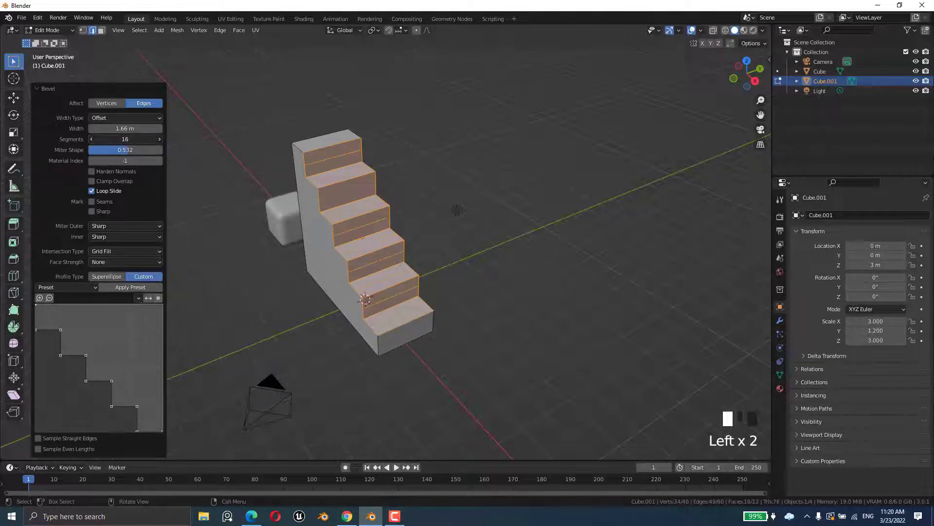
pyautogui.click(127, 139)
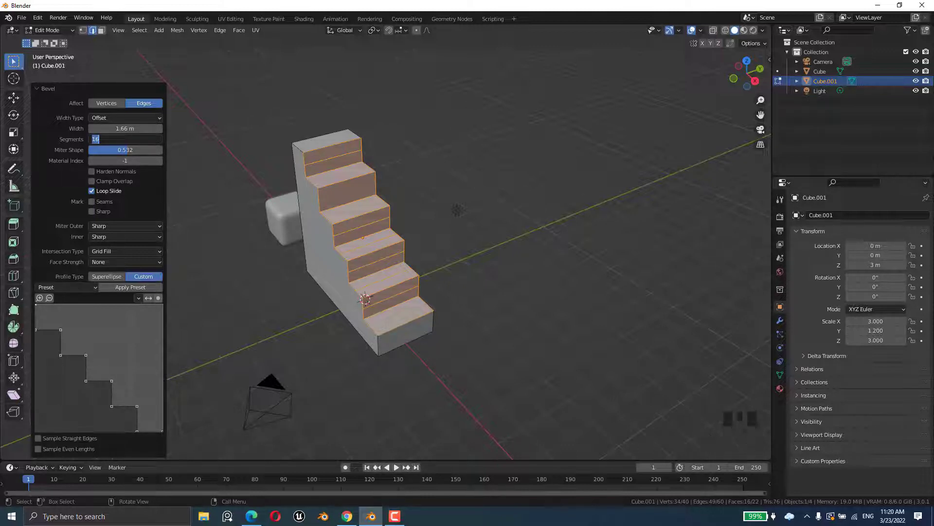
pyautogui.write('20')
pyautogui.press('Return')
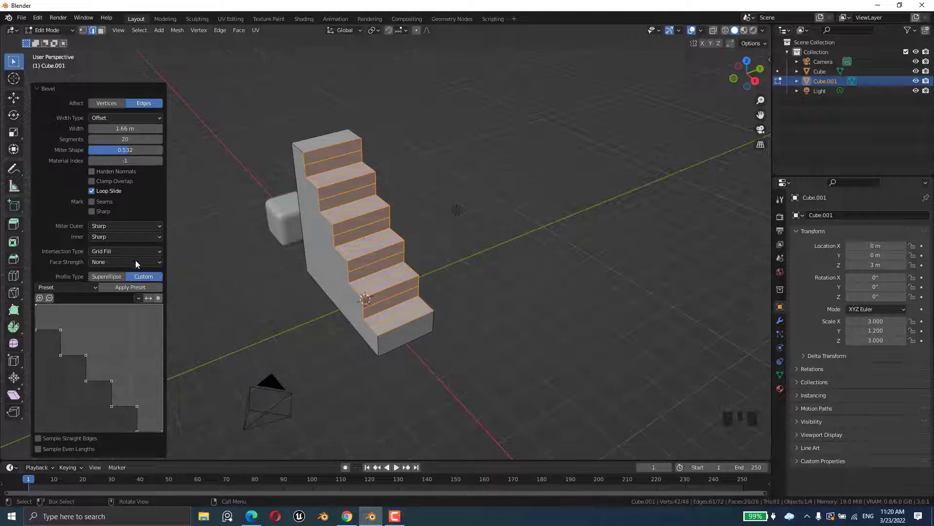
# Change the bevel's custom profile to the Default preset and widen the bevel to about 2.25 m
pyautogui.click(88, 287)
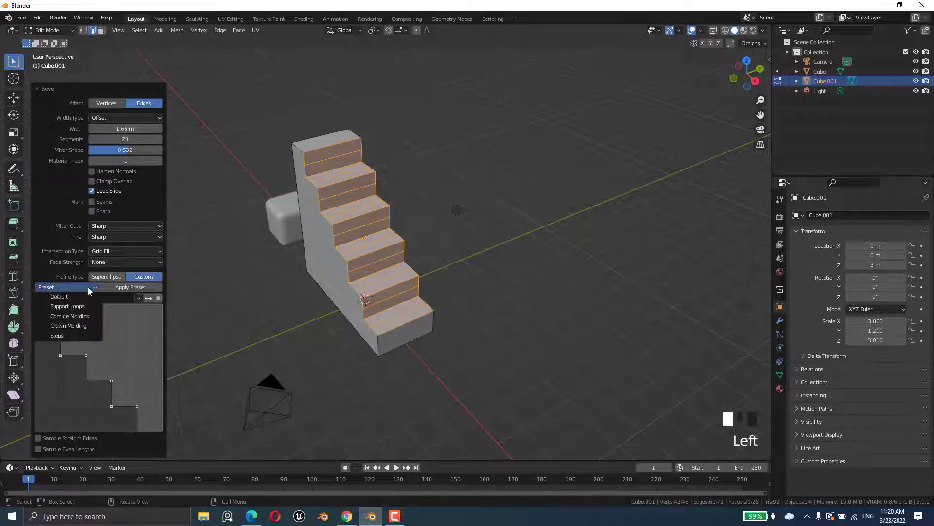
pyautogui.click(80, 298)
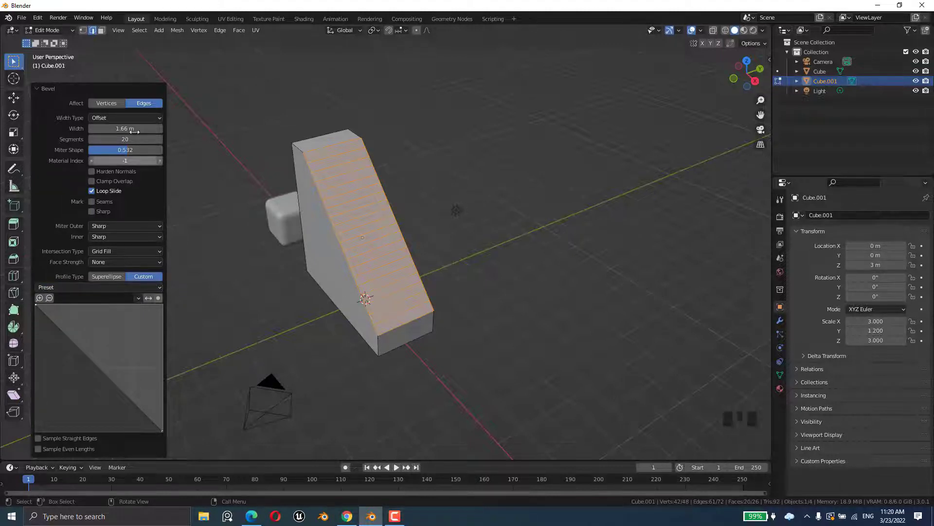
pyautogui.moveTo(125, 128); pyautogui.dragTo(165, 129)
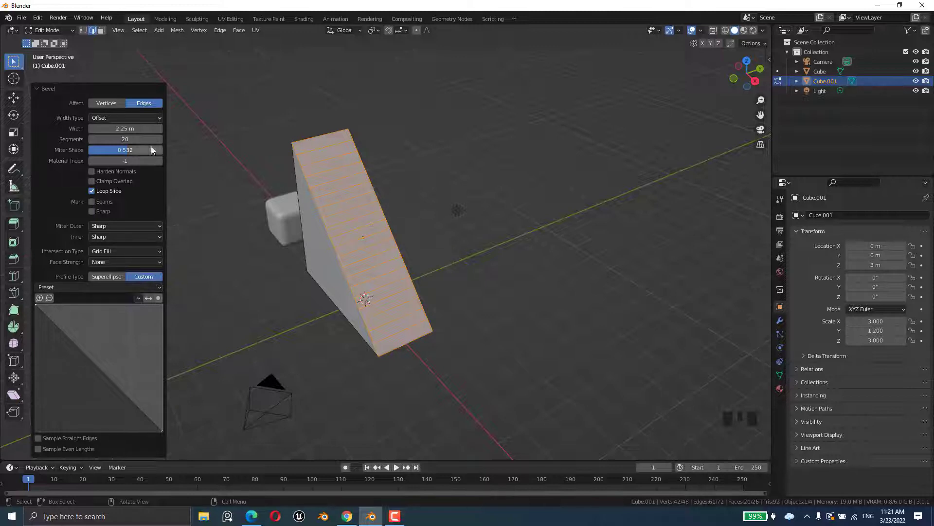
# Try 10 segments on the straight bevel and set the count back to 20
pyautogui.click(125, 139)
pyautogui.write('10')
pyautogui.press('Return')
pyautogui.click(125, 139)
pyautogui.write('20')
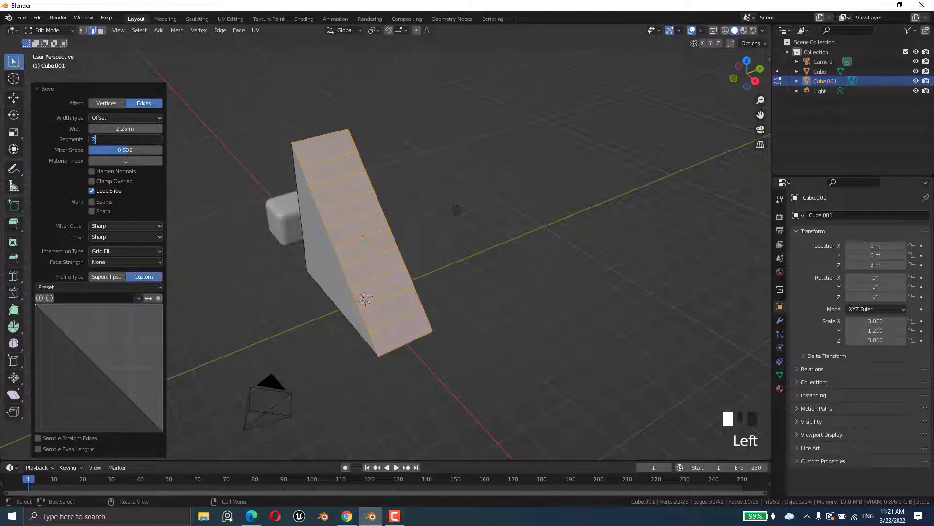
pyautogui.press('Return')
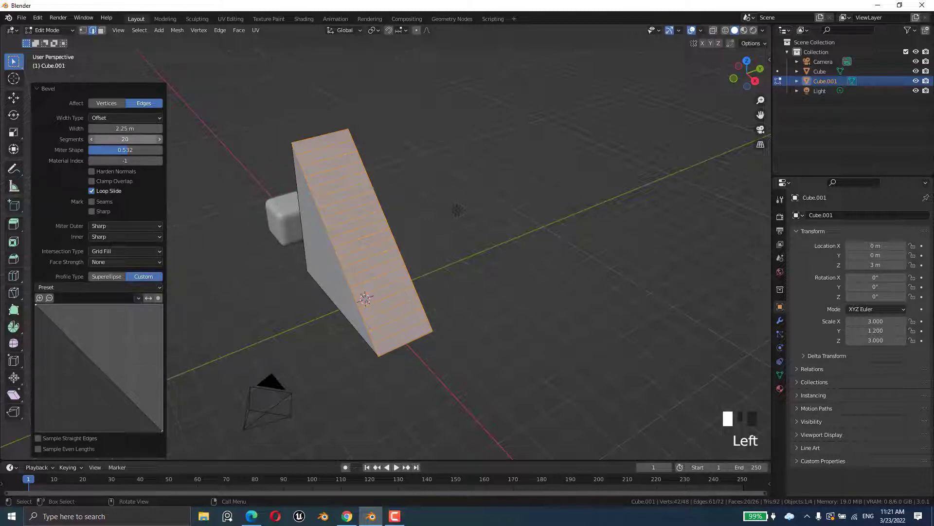
# Apply the Steps preset to the bevel's custom profile and return the staircase to Object Mode
pyautogui.click(99, 286)
pyautogui.click(72, 333)
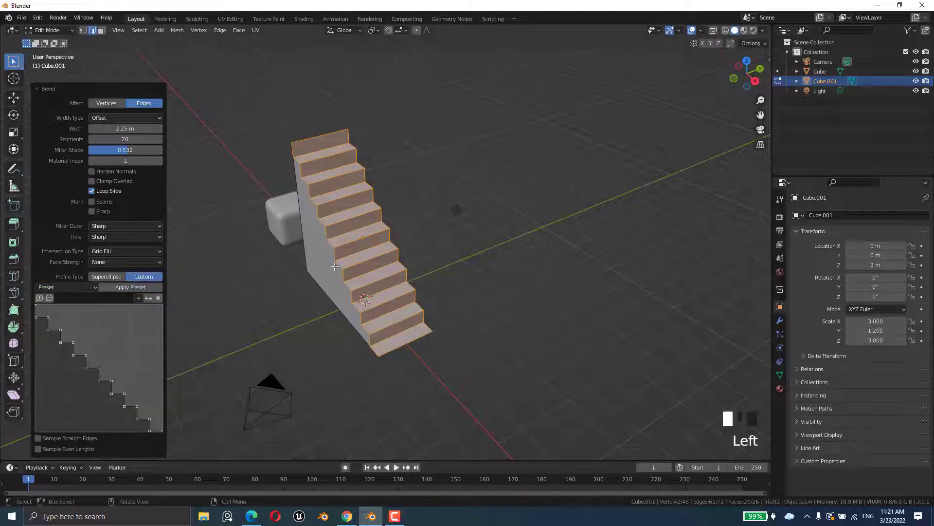
pyautogui.click(11, 64)
pyautogui.click(41, 88)
pyautogui.moveTo(296, 263); pyautogui.dragTo(415, 300, button='middle')
pyautogui.press('Tab')
pyautogui.moveTo(355, 259); pyautogui.dragTo(387, 272, button='middle')
pyautogui.scroll(2, 391, 289)
pyautogui.scroll(-2, 392, 288)
pyautogui.scroll(-3, 387, 272)
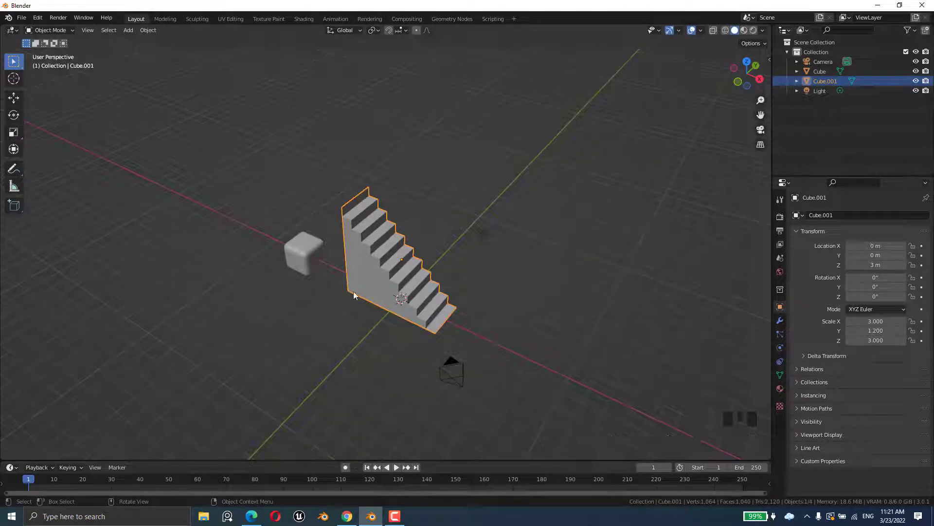
# Delete the staircase object and add a new default cube in its place
pyautogui.press('Delete')
pyautogui.hotkey('shift', 'a')
pyautogui.moveTo(365, 296)
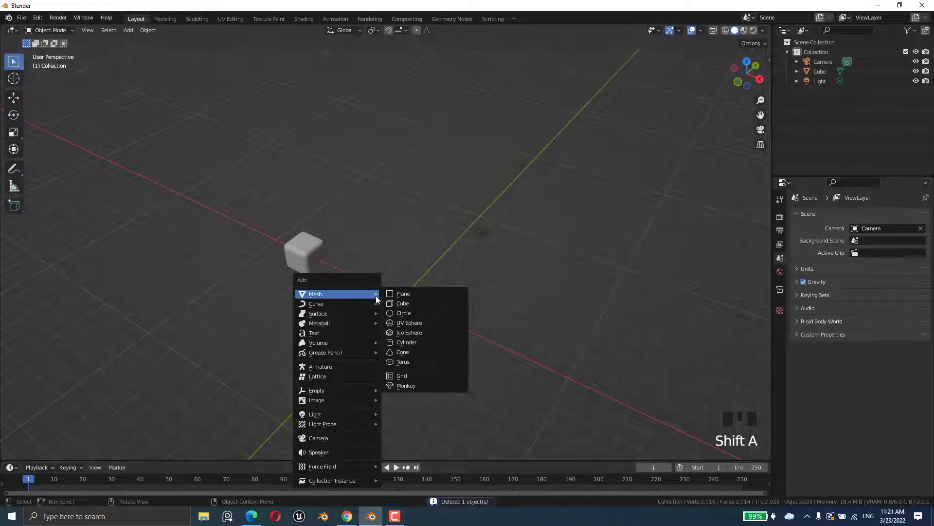
pyautogui.click(403, 304)
pyautogui.scroll(3, 454, 332)
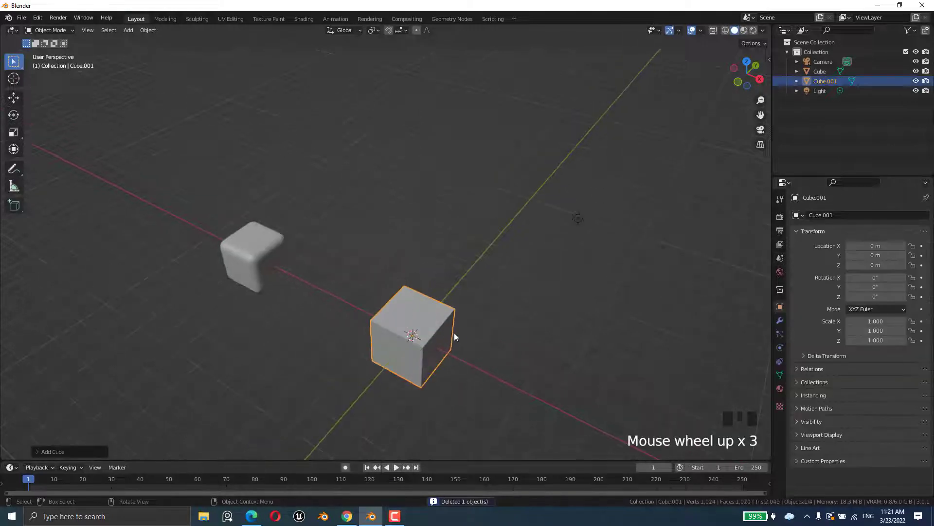
pyautogui.keyDown('shift'); pyautogui.moveTo(454, 332); pyautogui.dragTo(372, 212, button='middle'); pyautogui.keyUp('shift')
# Bevel the new cube's near top corner vertex about 1.34 m wide, with the bevel affecting Vertices
pyautogui.press('Tab')
pyautogui.scroll(6, 371, 212)
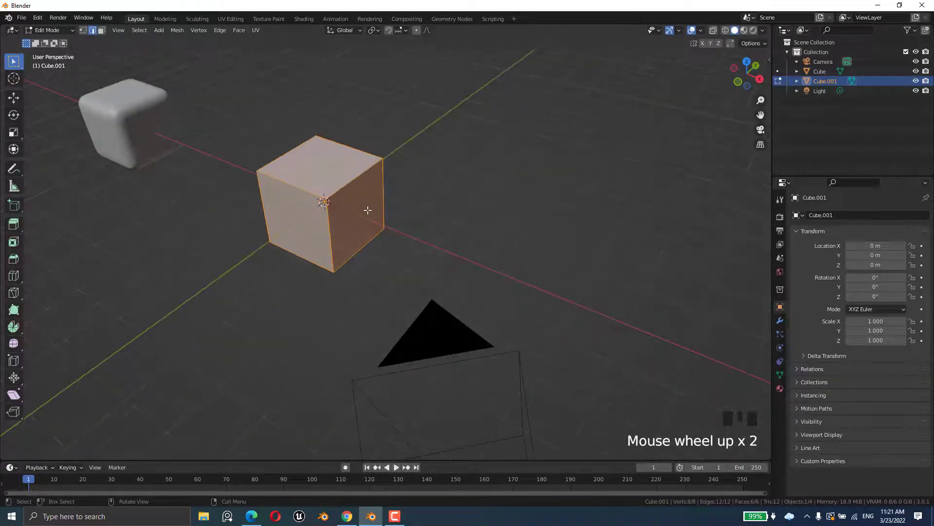
pyautogui.keyDown('shift'); pyautogui.moveTo(344, 162); pyautogui.dragTo(461, 335, button='middle'); pyautogui.keyUp('shift')
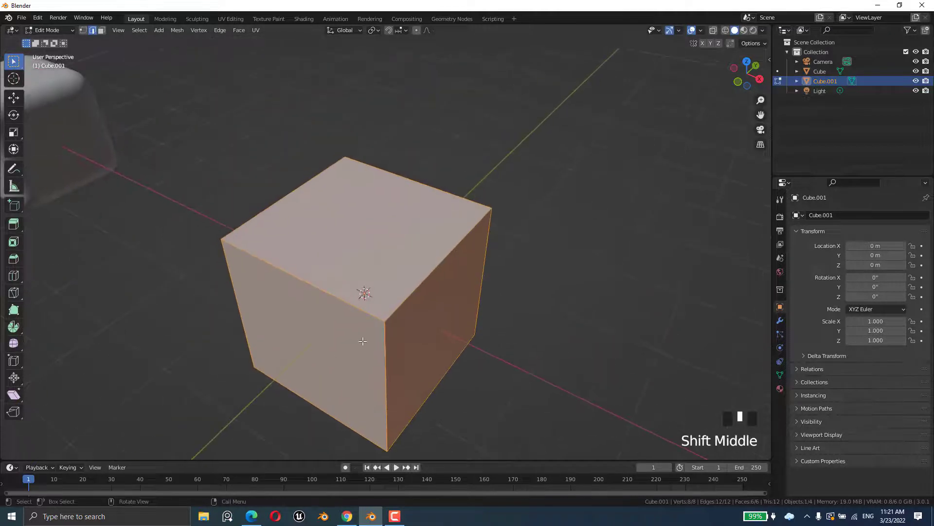
pyautogui.click(385, 323)
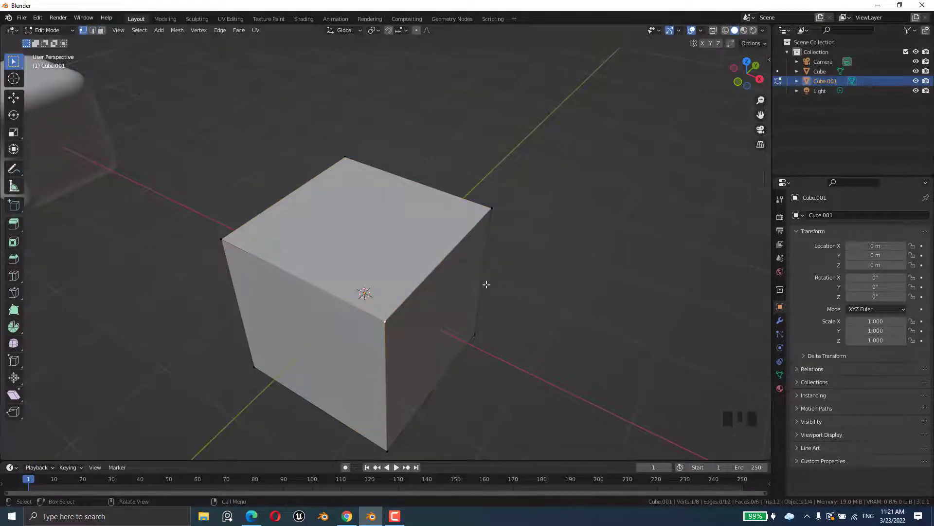
pyautogui.hotkey('ctrl', 'b')
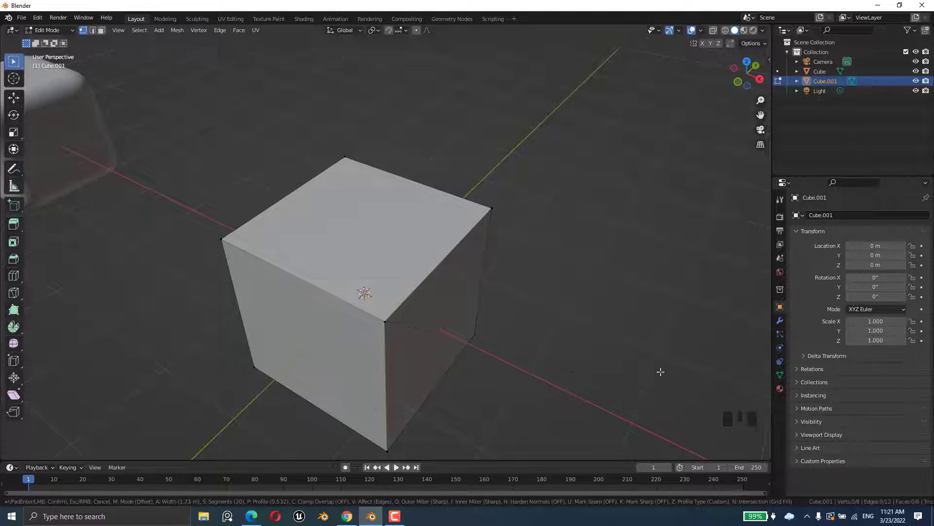
pyautogui.click(659, 281)
pyautogui.click(51, 451)
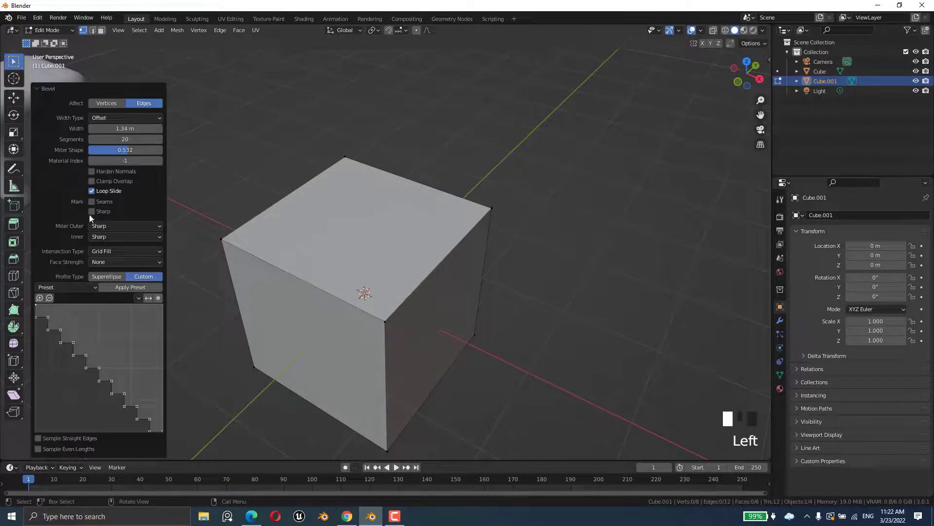
pyautogui.click(97, 104)
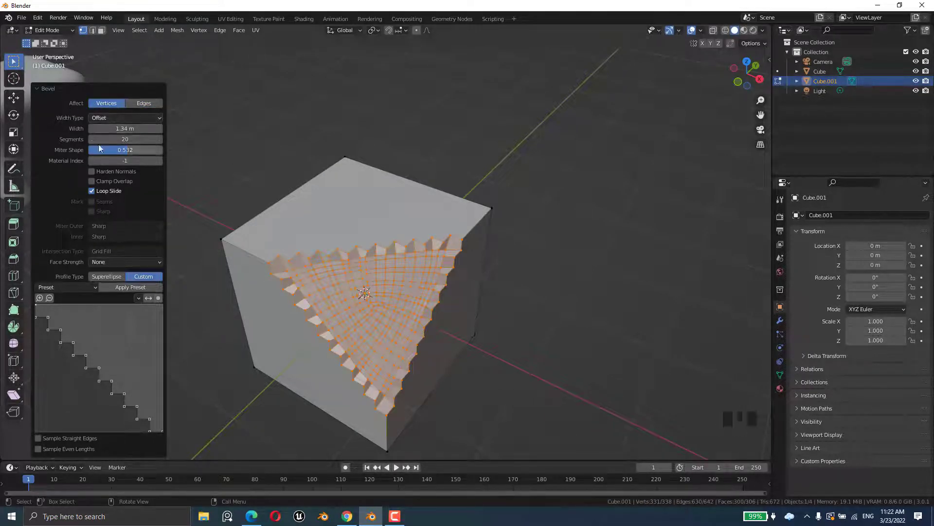
# Switch the corner bevel to a Superellipse profile and set its width to about 0.729 m, segments to 1 and shape to about 0.182
pyautogui.moveTo(125, 129)
pyautogui.mouseDown()
pyautogui.moveTo(102, 128)
pyautogui.moveTo(125, 128)
pyautogui.mouseUp()
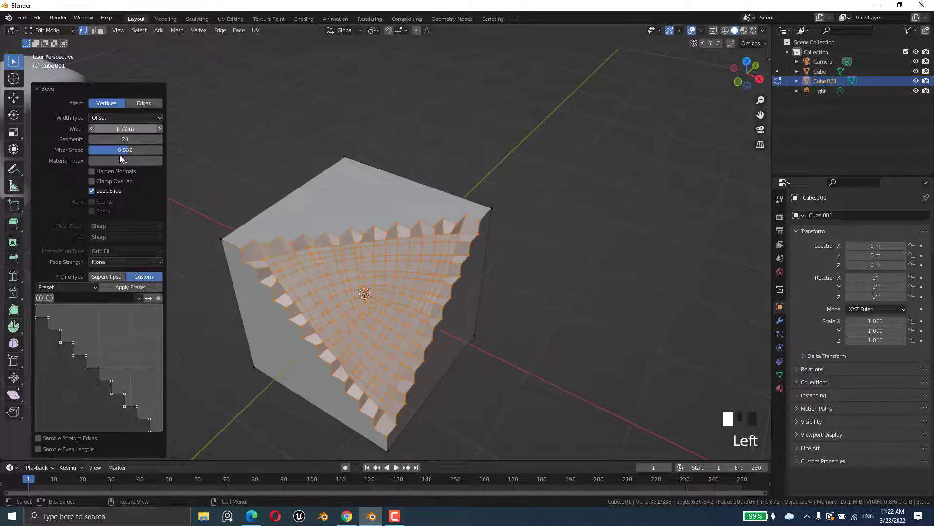
pyautogui.click(68, 288)
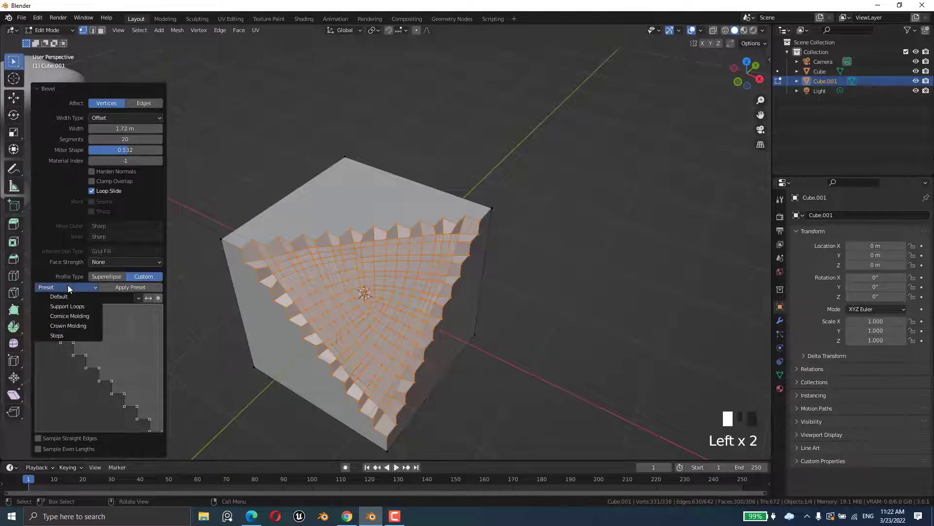
pyautogui.click(95, 280)
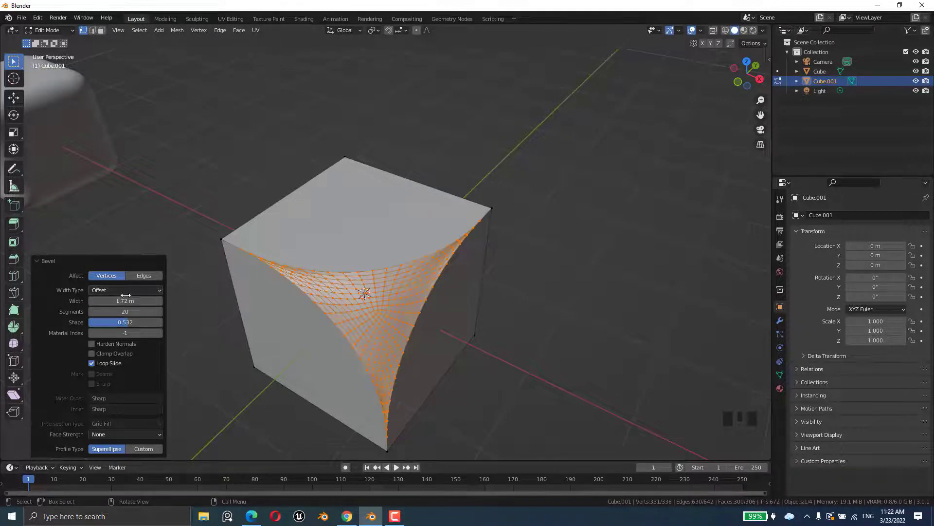
pyautogui.moveTo(125, 300); pyautogui.dragTo(102, 300)
pyautogui.moveTo(198, 327); pyautogui.dragTo(464, 389, button='middle')
pyautogui.moveTo(126, 312); pyautogui.dragTo(108, 323)
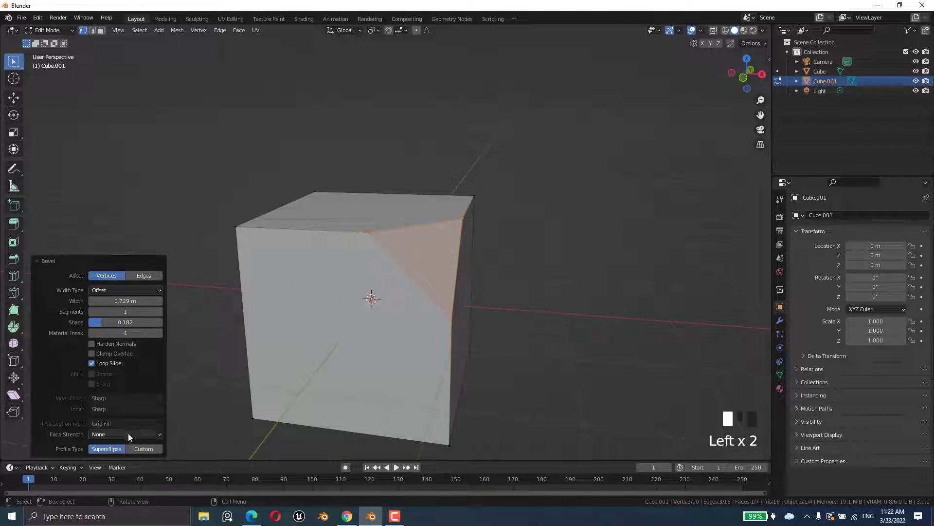
# Switch the corner bevel to a Custom profile type and choose the Steps preset
pyautogui.click(136, 450)
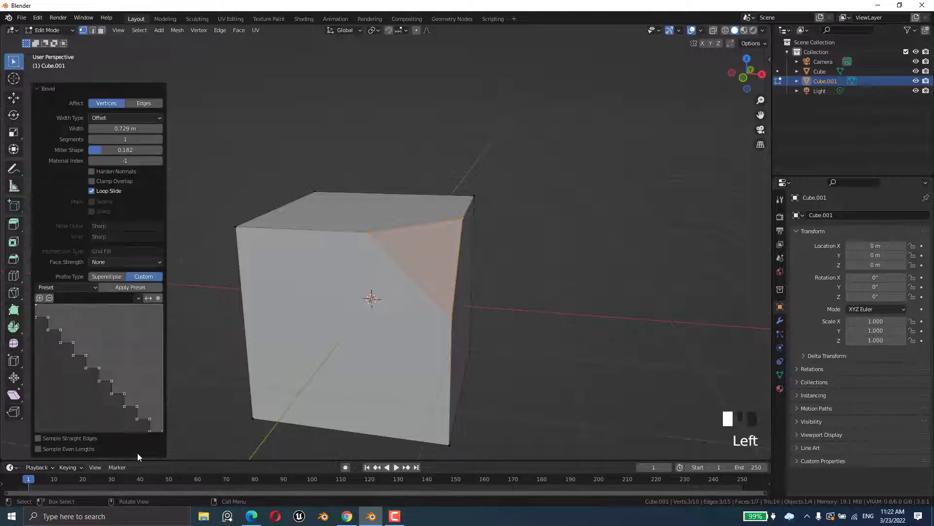
pyautogui.click(57, 288)
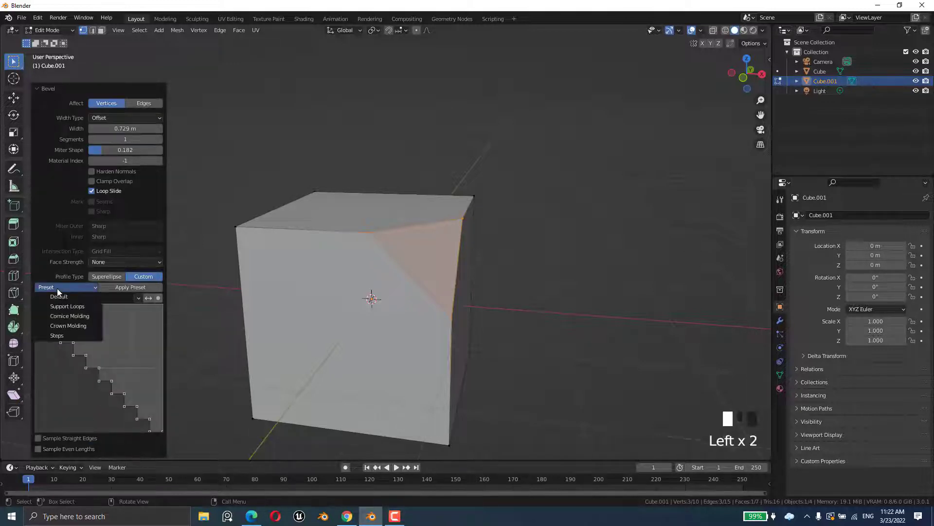
pyautogui.click(68, 335)
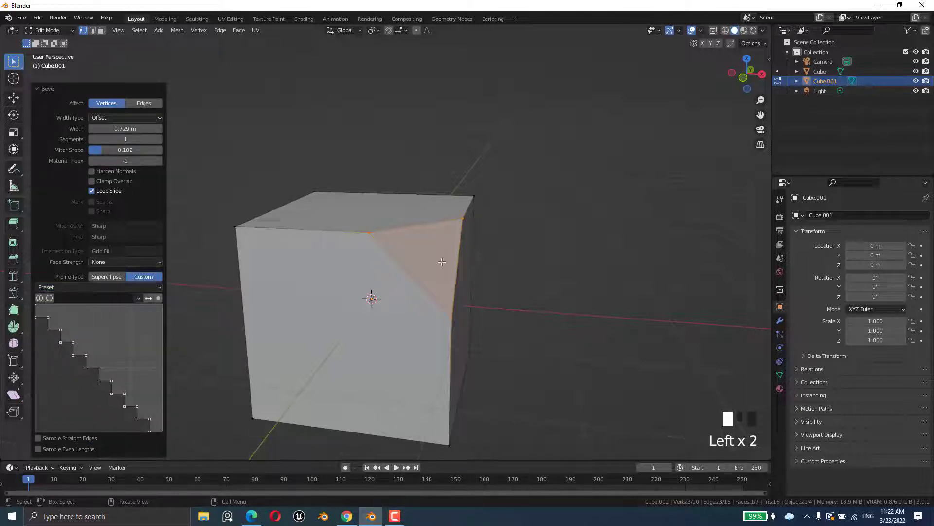
pyautogui.click(86, 284)
pyautogui.click(72, 326)
pyautogui.click(75, 289)
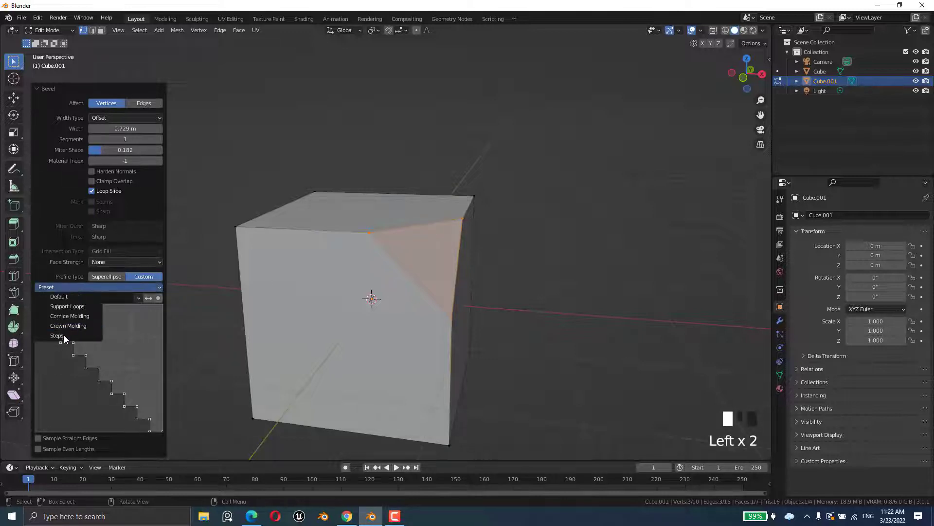
pyautogui.click(66, 336)
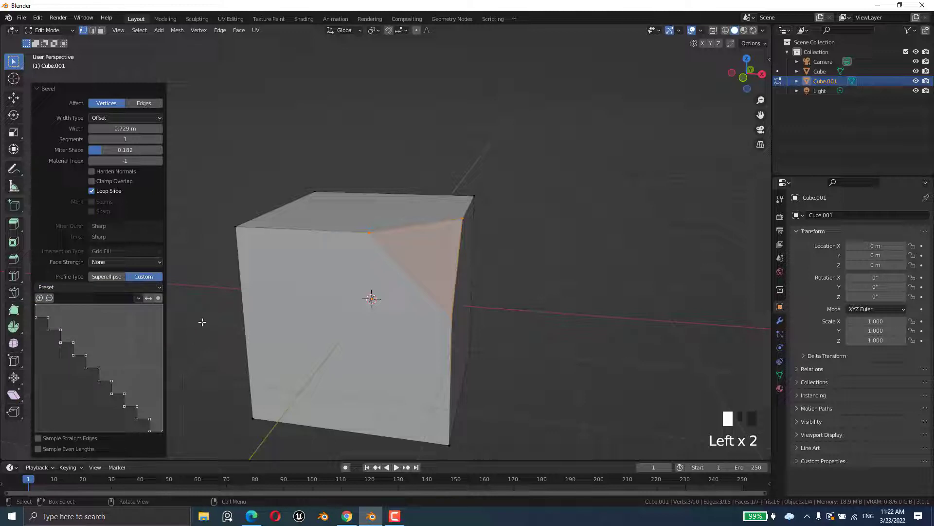
pyautogui.scroll(-1, 202, 321)
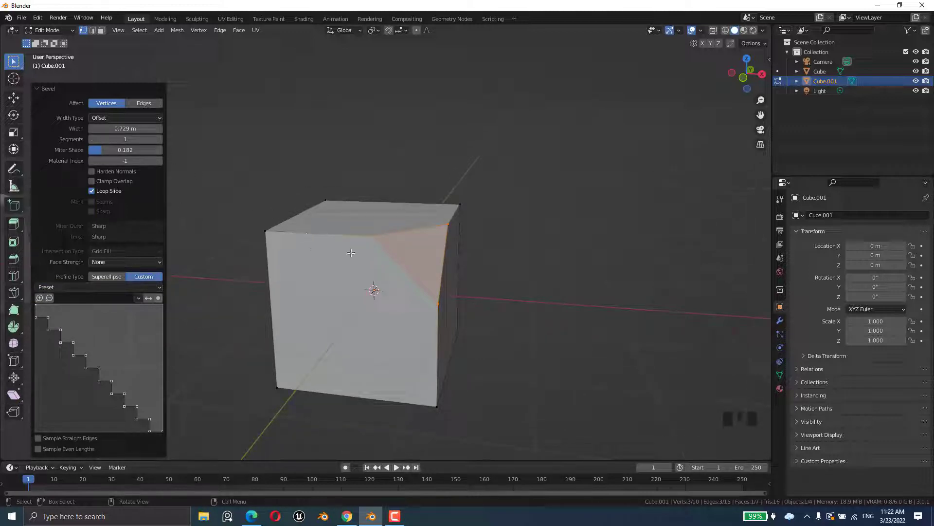
# Bevel a top edge and its adjoining vertical edge on an unbevelled side of the cube, about 0.24 m wide with 7 segments
pyautogui.press('Tab')
pyautogui.moveTo(457, 271); pyautogui.dragTo(421, 242, button='middle')
pyautogui.press('Tab')
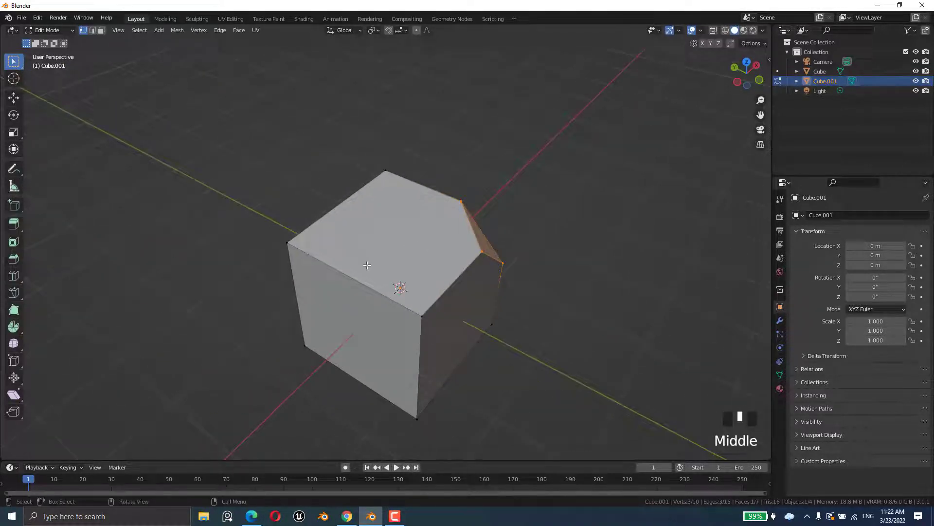
pyautogui.press('2')
pyautogui.click(359, 286)
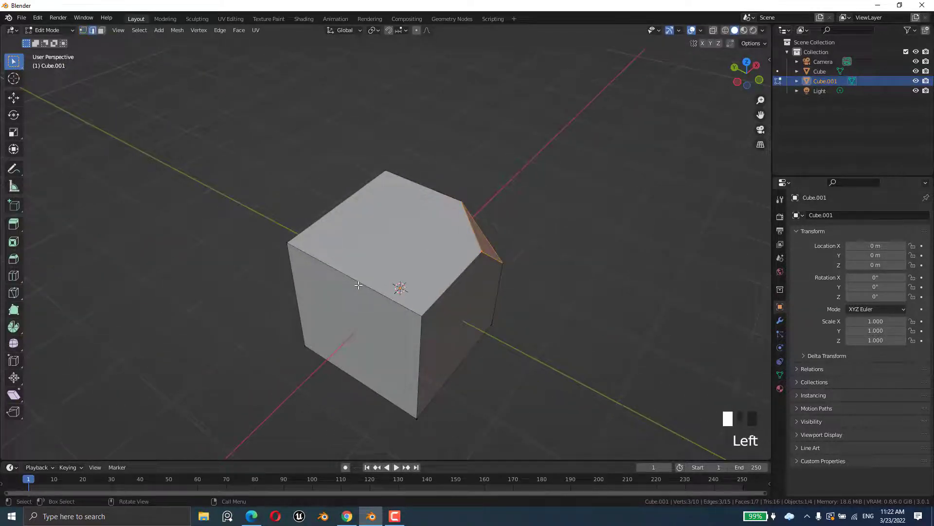
pyautogui.moveTo(435, 348); pyautogui.dragTo(459, 327, button='middle')
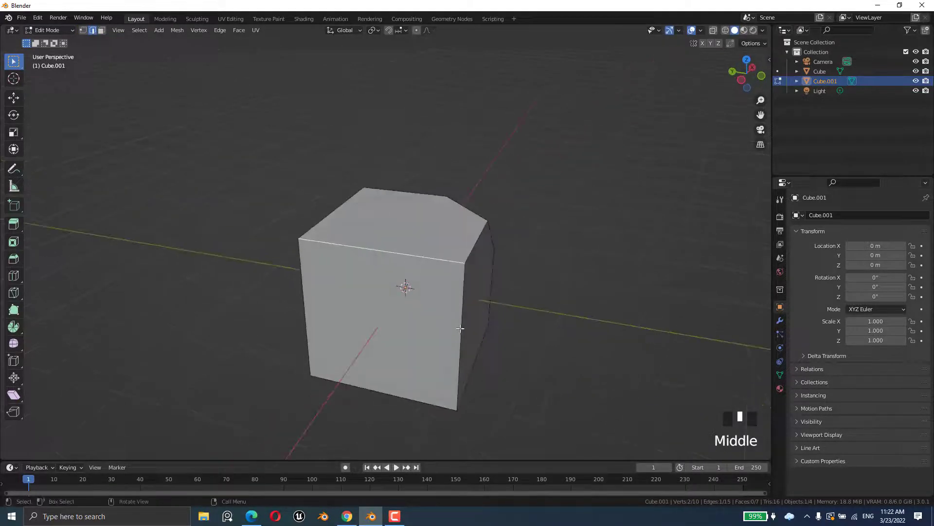
pyautogui.keyDown('shift'); pyautogui.click(463, 325); pyautogui.keyUp('shift')
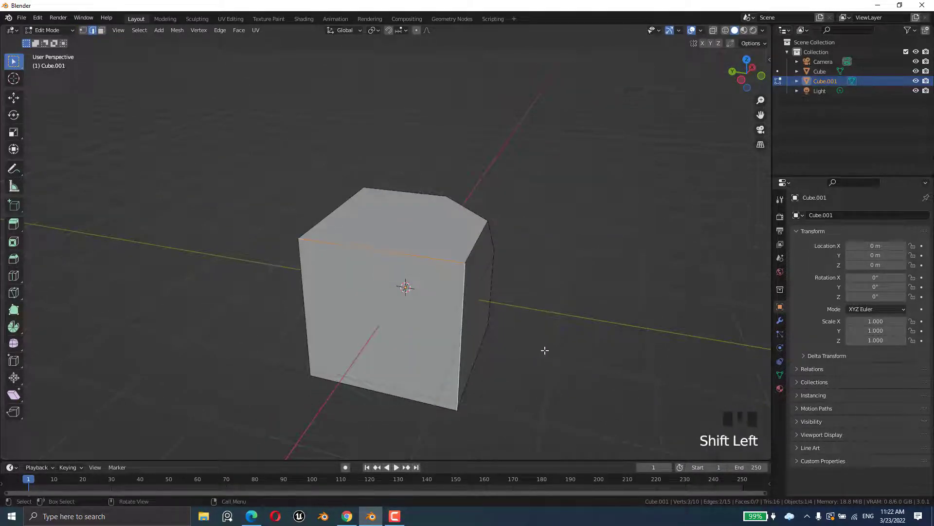
pyautogui.hotkey('ctrl', 'b')
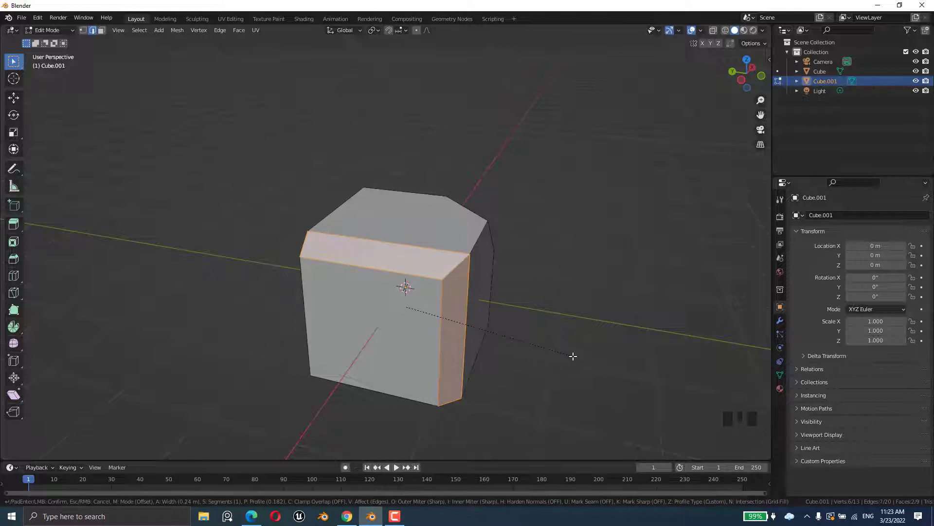
pyautogui.scroll(3, 574, 356)
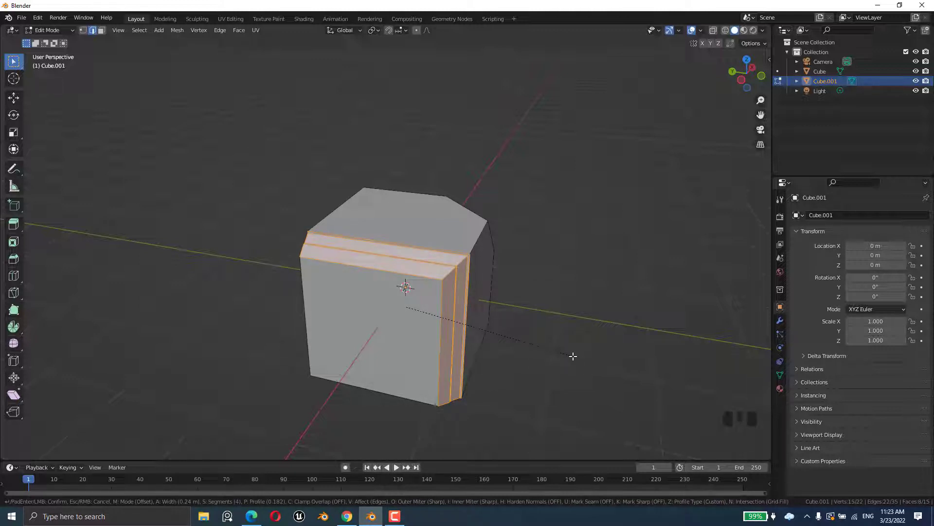
pyautogui.scroll(3, 573, 356)
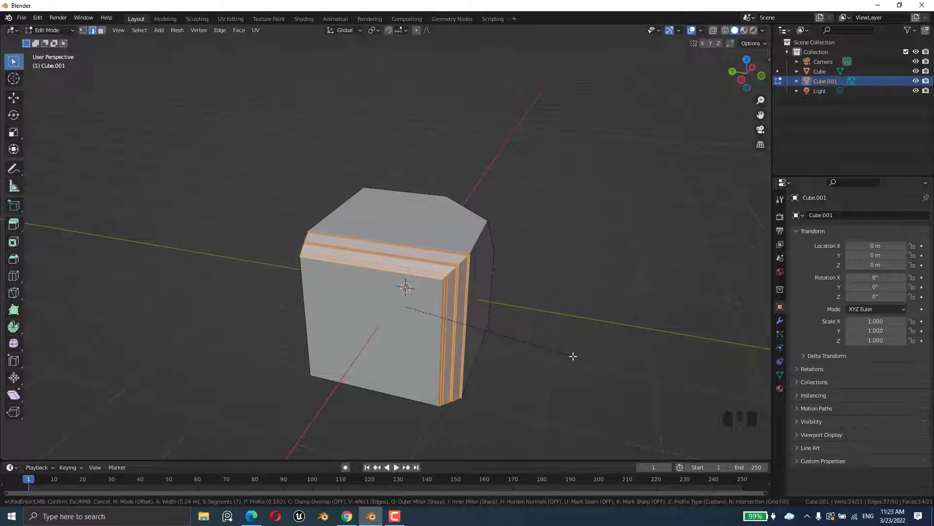
pyautogui.click(573, 356)
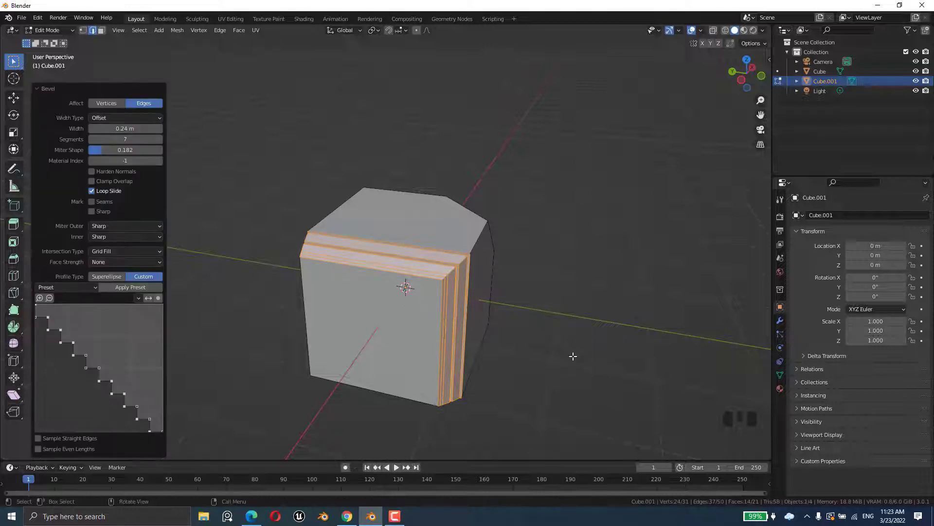
# Apply the Default profile preset and set the edge bevel to about 0.51 m width, 14 segments and 0.390 miter shape, then return to Object Mode
pyautogui.click(74, 282)
pyautogui.click(72, 292)
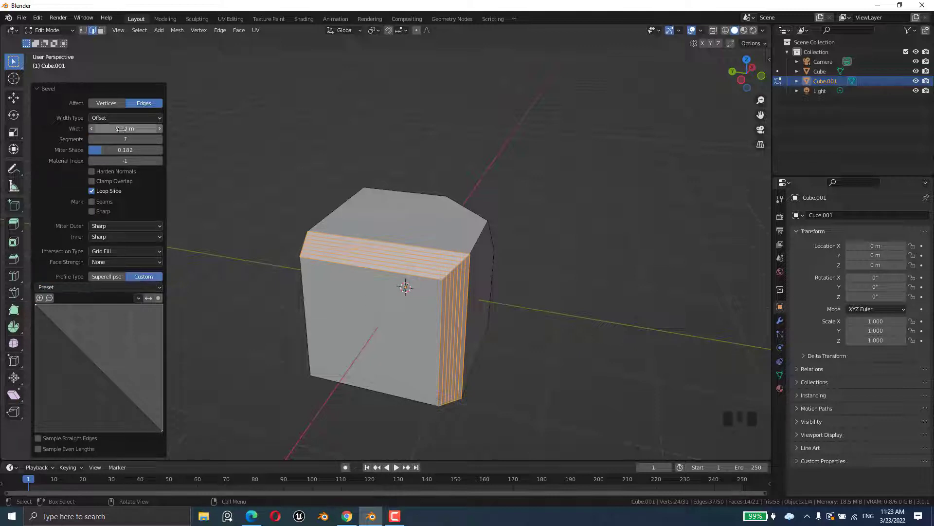
pyautogui.moveTo(104, 128); pyautogui.dragTo(90, 154)
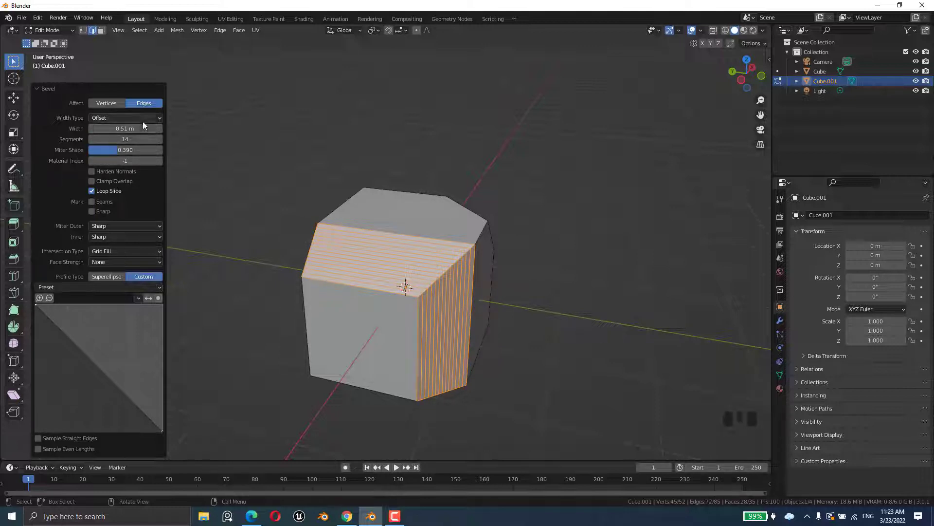
pyautogui.scroll(-2, 476, 288)
pyautogui.press('Tab')
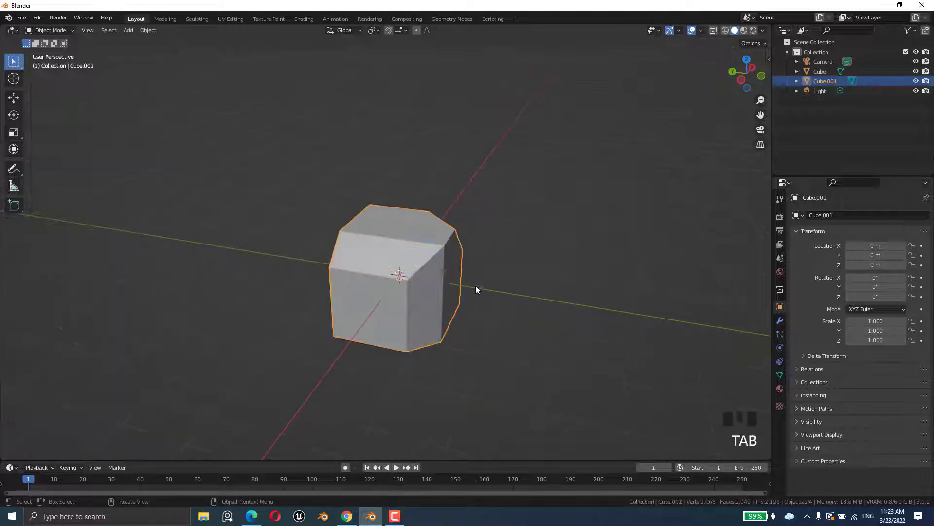
pyautogui.moveTo(475, 286); pyautogui.dragTo(460, 315, button='middle')
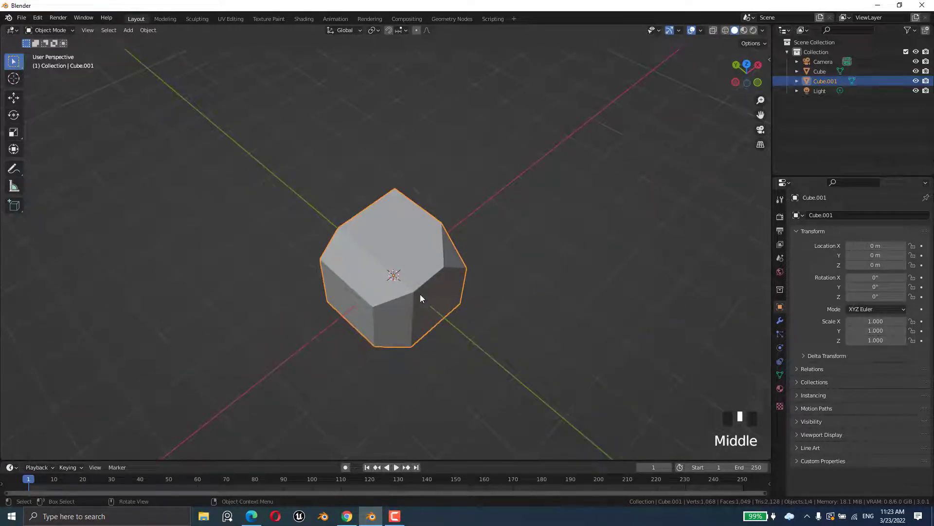
# Delete the bevelled cube and add a fresh 2 m cube at the origin
pyautogui.press('Delete')
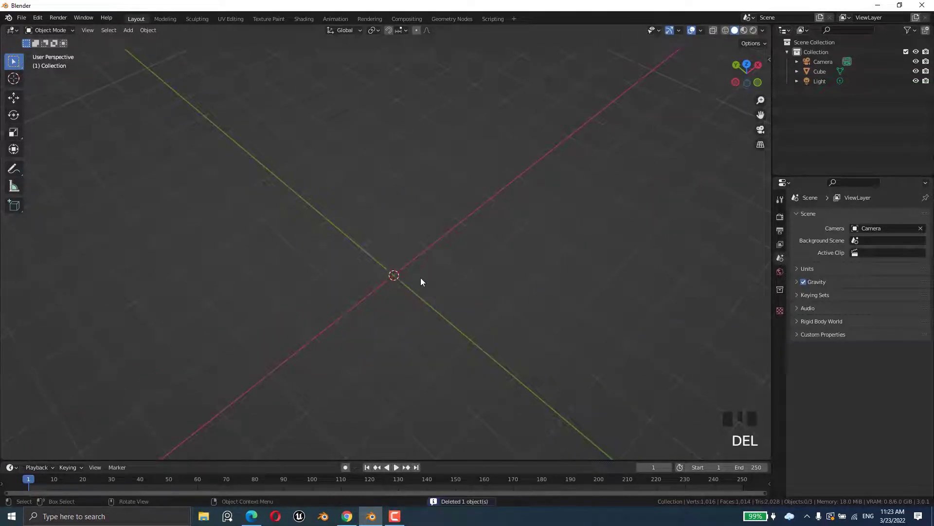
pyautogui.hotkey('shift', 'a')
pyautogui.moveTo(421, 277)
pyautogui.click(459, 285)
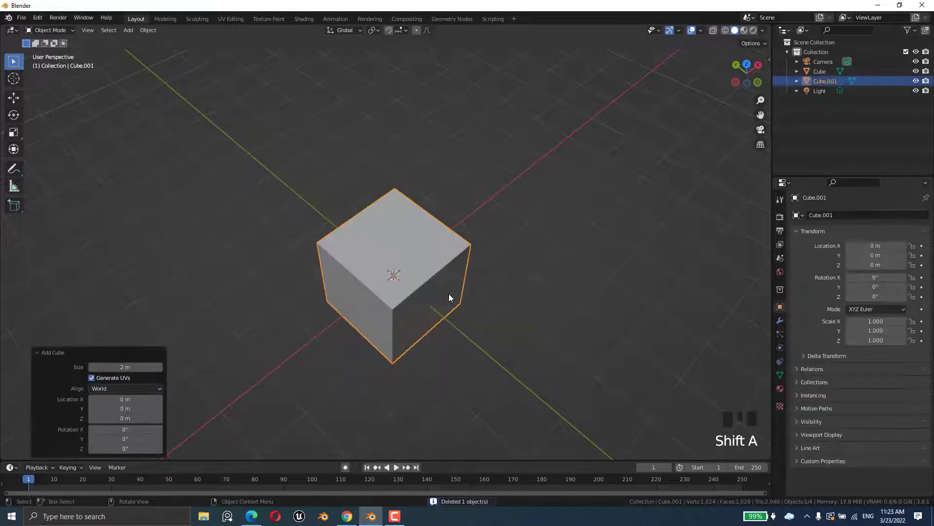
pyautogui.moveTo(449, 297); pyautogui.dragTo(434, 287, button='middle')
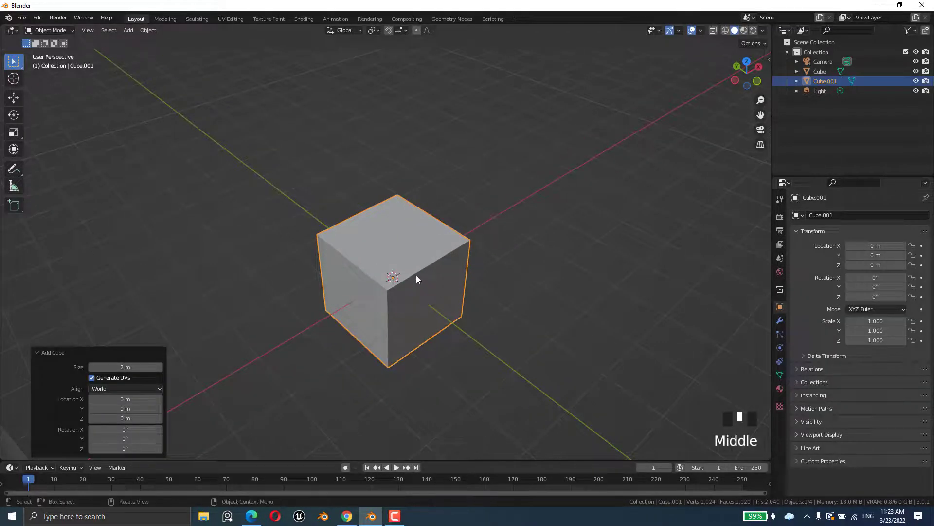
# Bevel all edges of the new cube in Edit Mode, about 0.284 m wide with 14 segments
pyautogui.press('Tab')
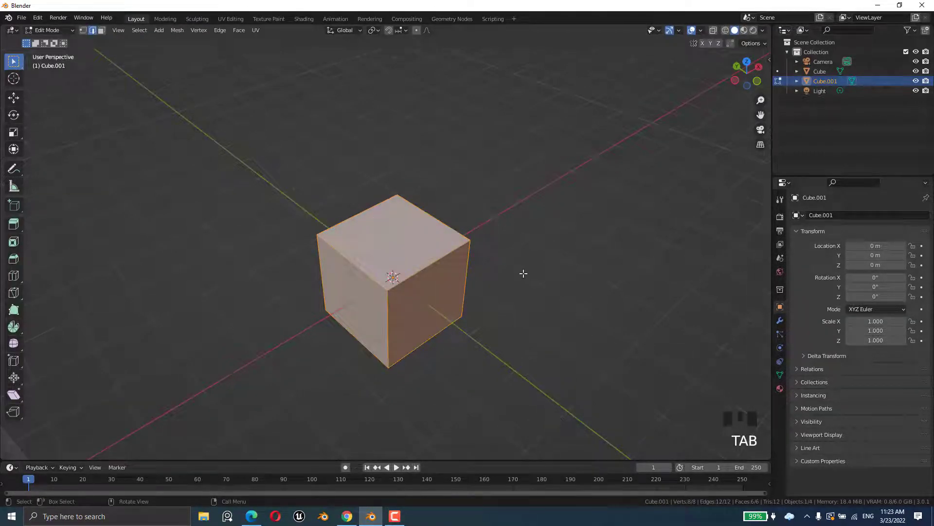
pyautogui.hotkey('ctrl', 'b')
pyautogui.scroll(13, 560, 299)
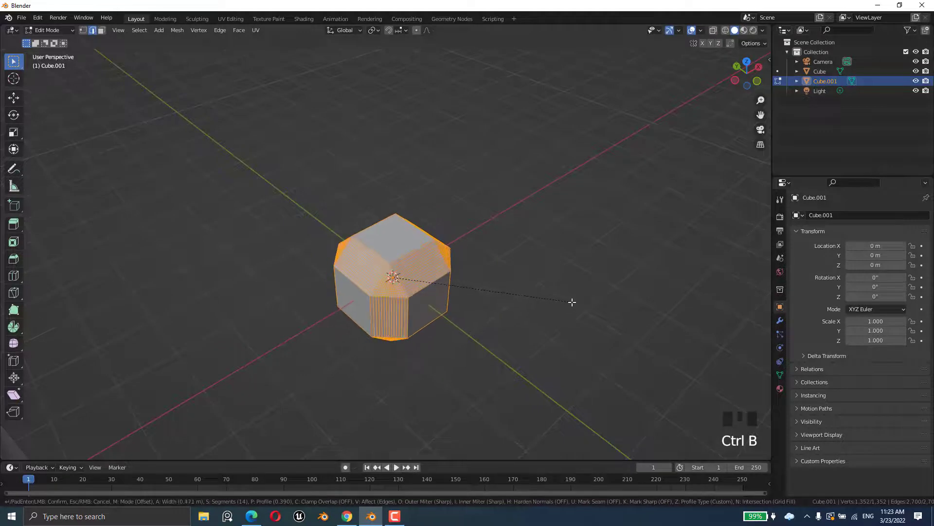
pyautogui.click(551, 294)
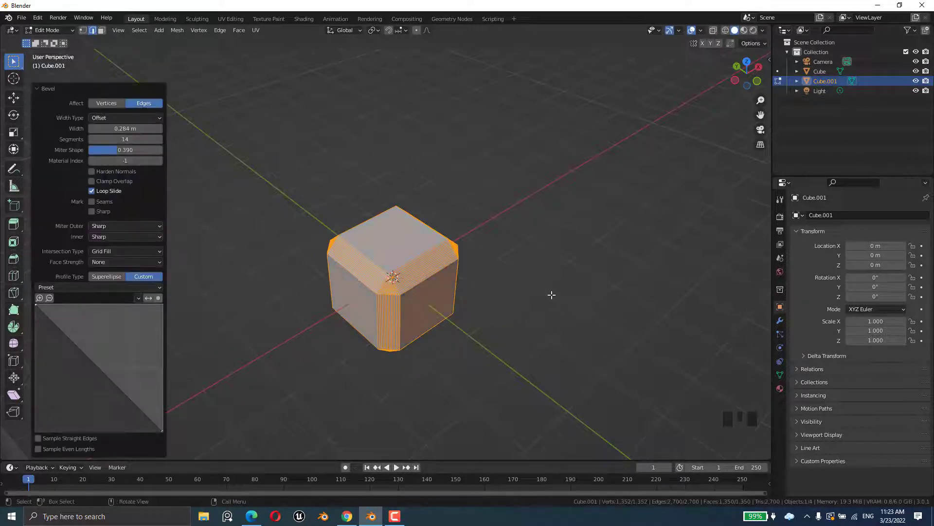
# Switch the all-edge bevel to a Superellipse profile with a shape of about 0.506, and return to Object Mode
pyautogui.click(111, 148)
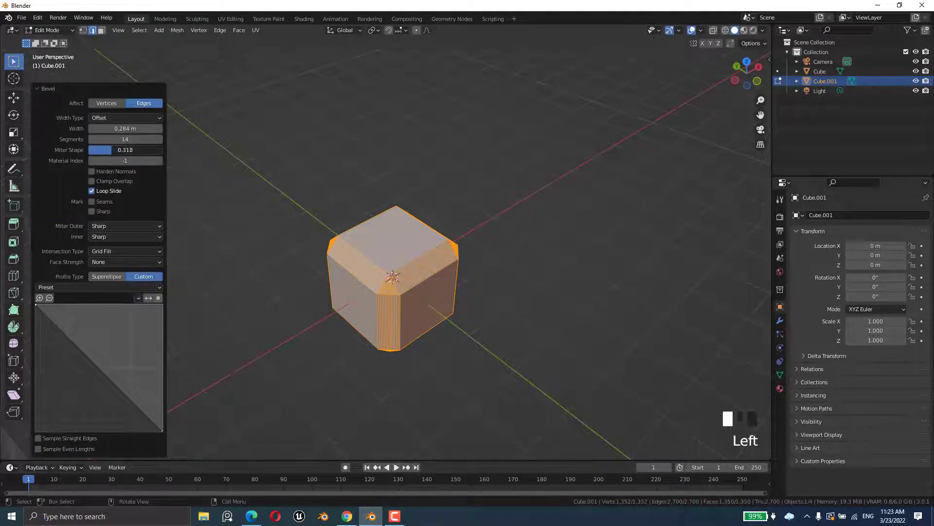
pyautogui.moveTo(111, 148); pyautogui.dragTo(163, 148)
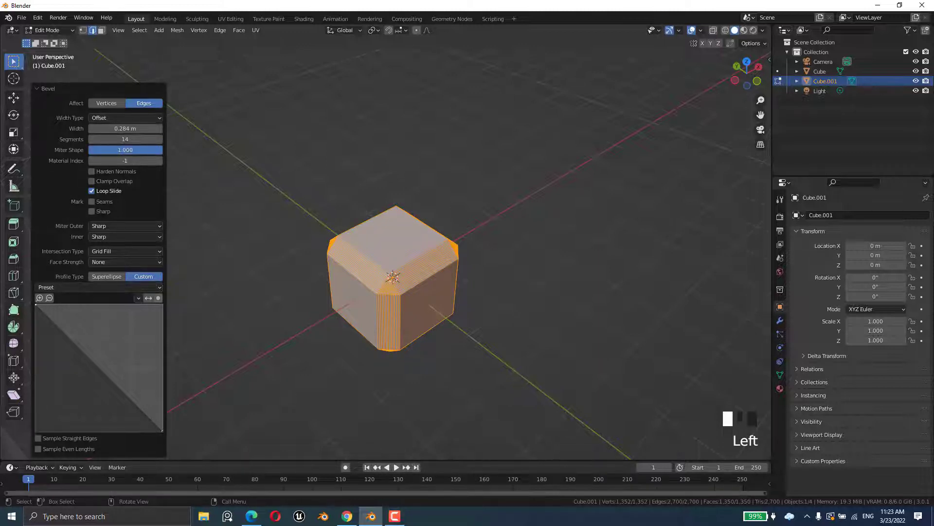
pyautogui.click(96, 276)
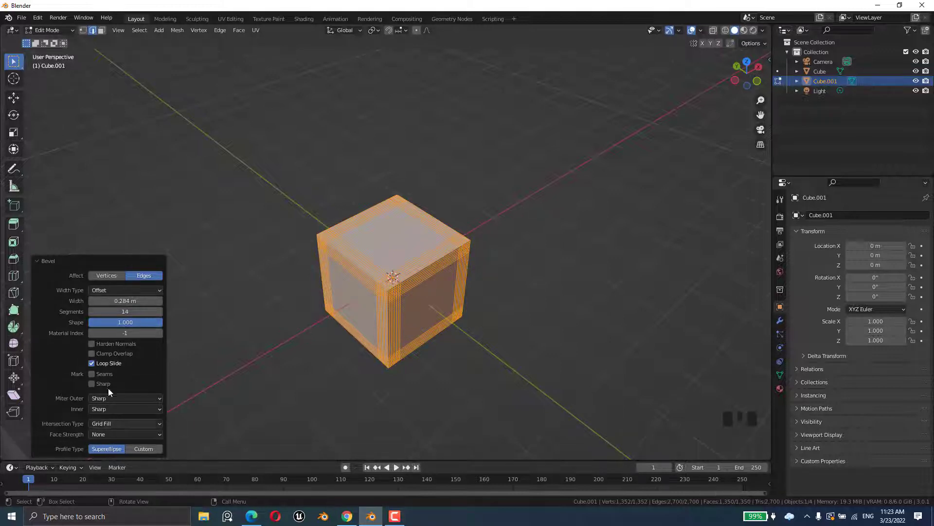
pyautogui.moveTo(144, 326); pyautogui.dragTo(107, 326)
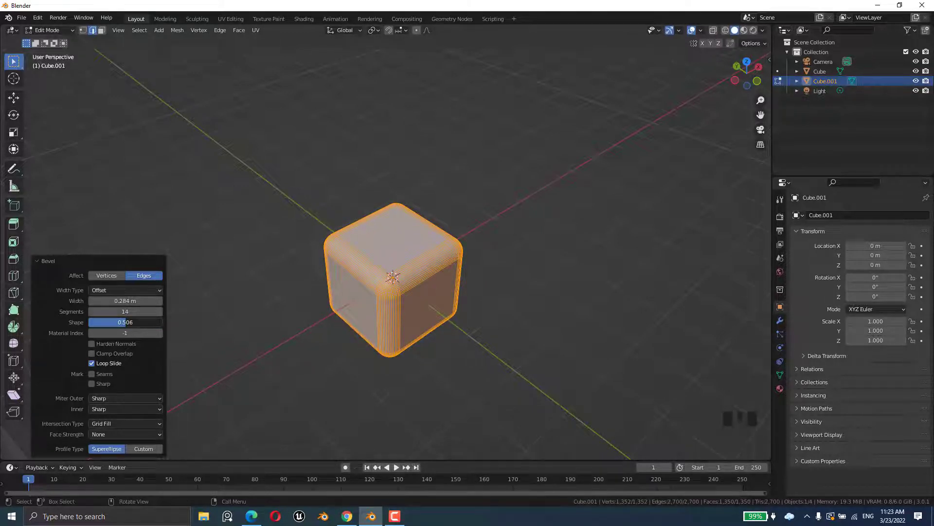
pyautogui.press('Tab')
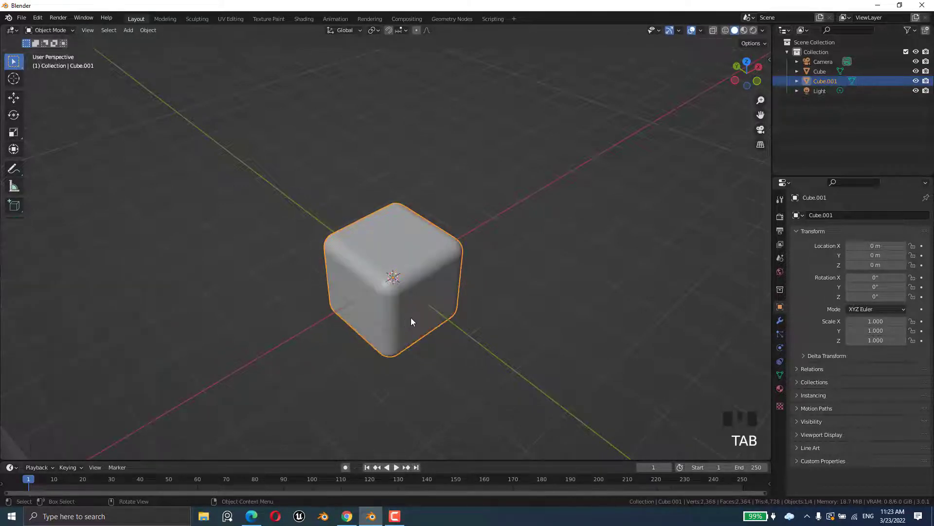
# Move the rounded cube about 4.95 m along the X axis, away from the origin
pyautogui.moveTo(411, 319); pyautogui.dragTo(444, 309, button='middle')
pyautogui.press('g')
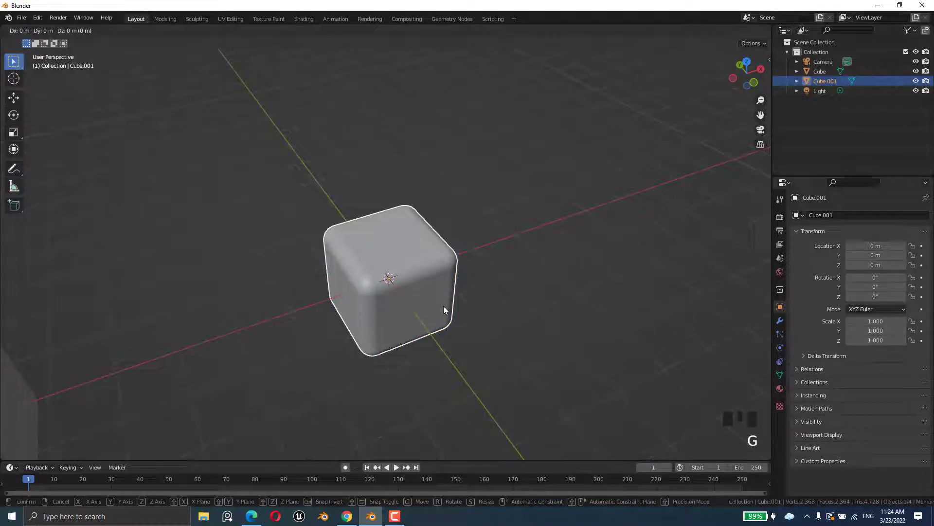
pyautogui.press('x')
pyautogui.click(637, 243)
# Add another mesh cube at the origin
pyautogui.hotkey('shift', 'a')
pyautogui.moveTo(342, 287)
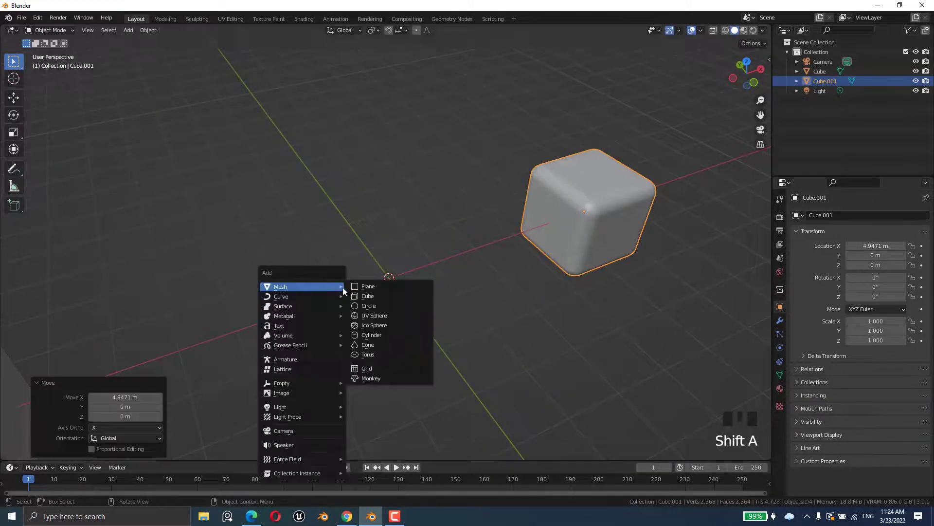
pyautogui.click(368, 296)
pyautogui.moveTo(372, 294)
pyautogui.mouseDown(button='middle')
pyautogui.moveTo(408, 309)
pyautogui.moveTo(404, 279)
pyautogui.moveTo(428, 290)
pyautogui.moveTo(390, 294)
pyautogui.moveTo(375, 273)
pyautogui.moveTo(398, 291)
pyautogui.moveTo(393, 273)
pyautogui.moveTo(388, 288)
pyautogui.mouseUp(button='middle')
# Select the new cube's top face in face select mode and bevel its edges about 0.391 m wide with 8 segments
pyautogui.press('Tab')
pyautogui.click(421, 281)
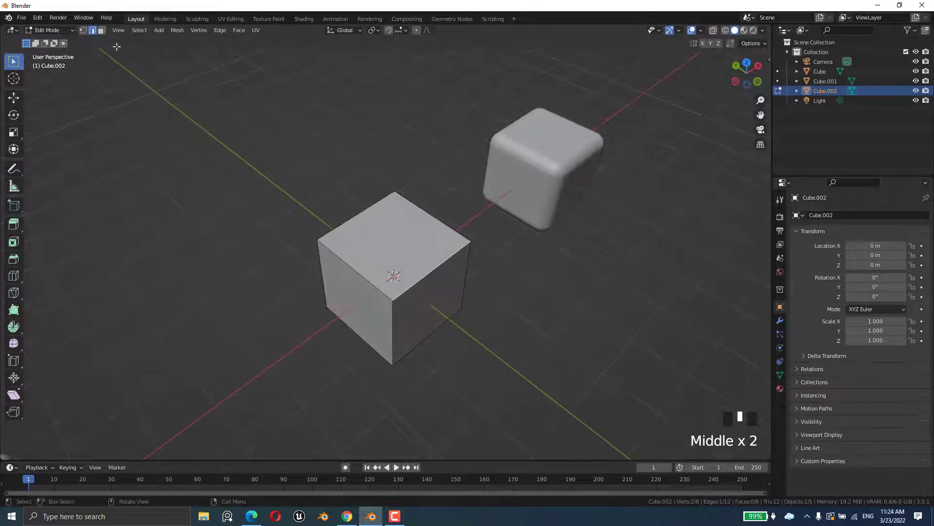
pyautogui.scroll(1, 98, 31)
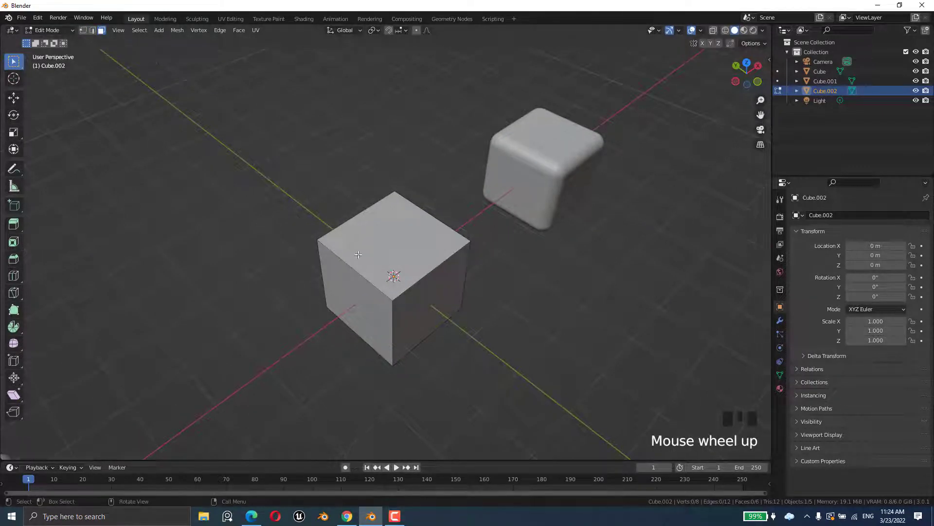
pyautogui.click(408, 265)
pyautogui.hotkey('ctrl', 'b')
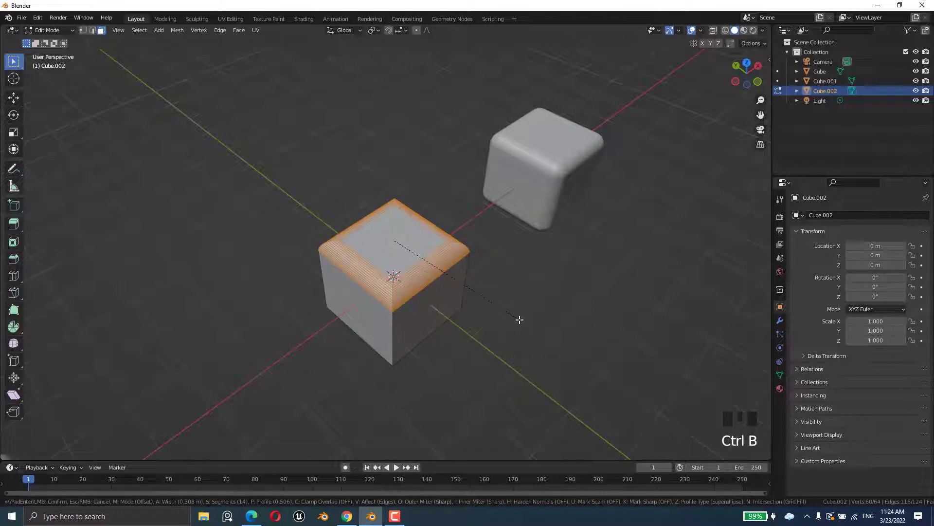
pyautogui.scroll(-8, 520, 320)
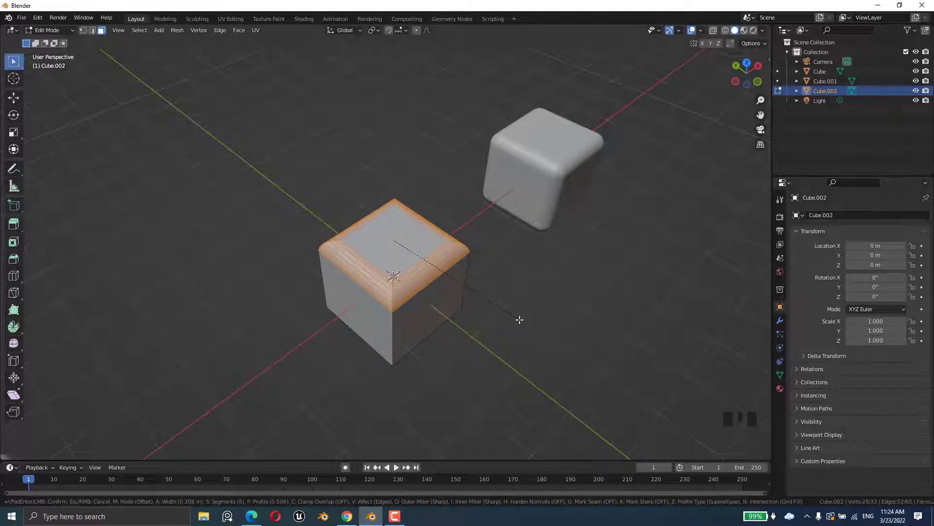
pyautogui.scroll(-2, 520, 320)
pyautogui.scroll(12, 519, 320)
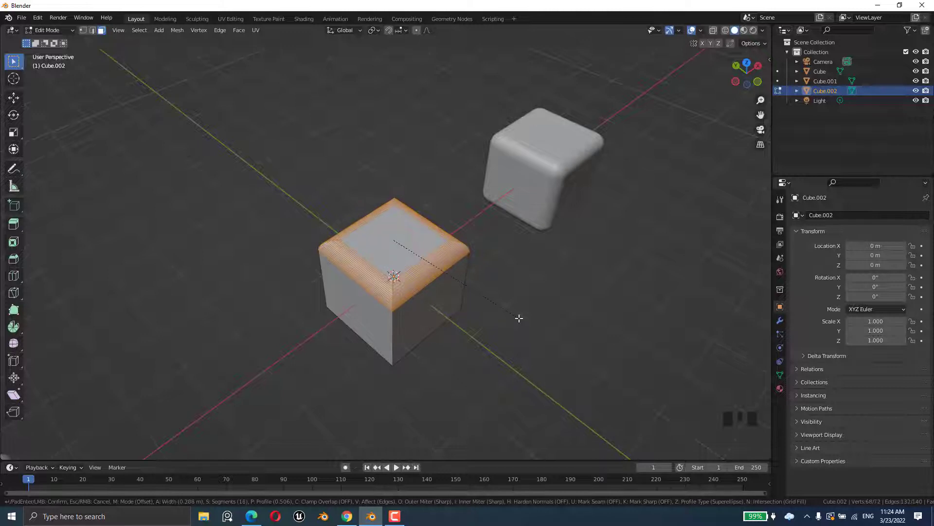
pyautogui.scroll(-9, 519, 317)
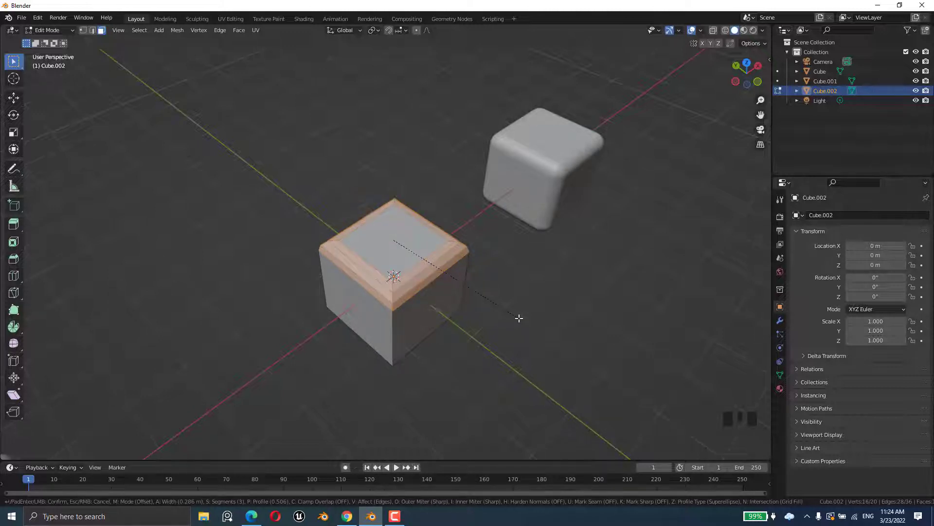
pyautogui.scroll(-2, 519, 318)
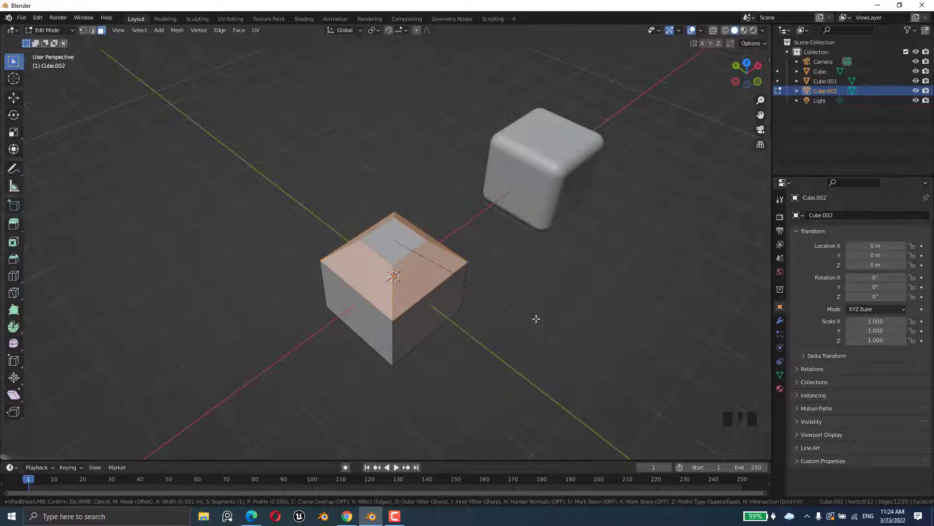
pyautogui.scroll(2, 526, 316)
pyautogui.scroll(5, 526, 316)
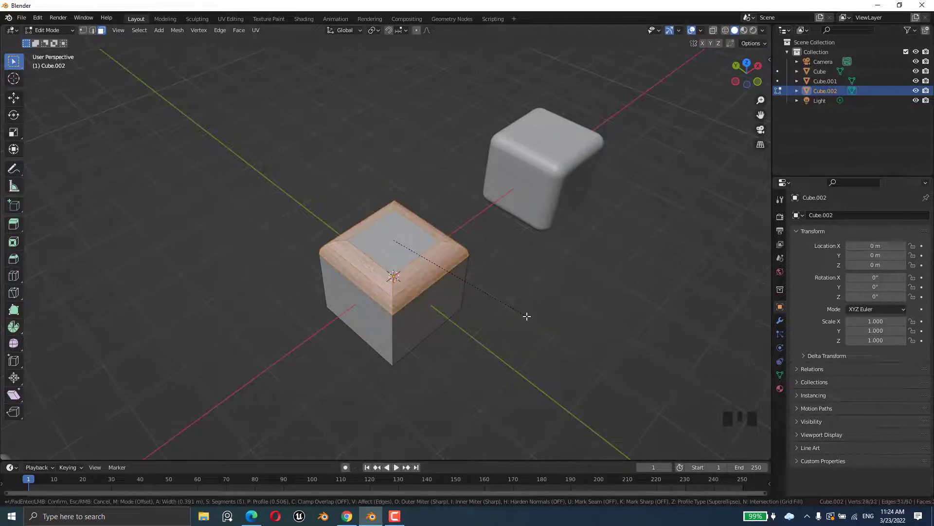
pyautogui.click(526, 316)
# Set the top-face bevel's shape to about 0.760 and try a Custom profile with the Steps preset
pyautogui.moveTo(493, 332); pyautogui.dragTo(453, 318, button='middle')
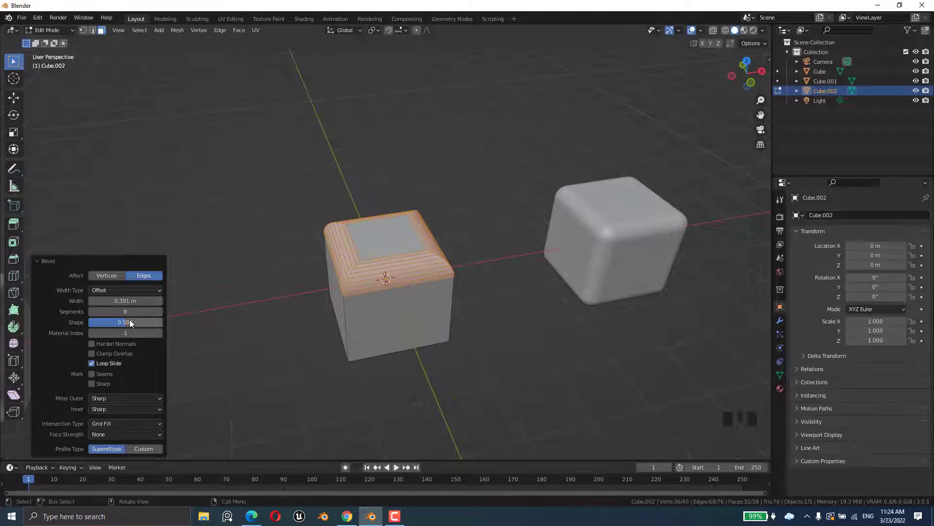
pyautogui.moveTo(125, 321); pyautogui.dragTo(146, 322)
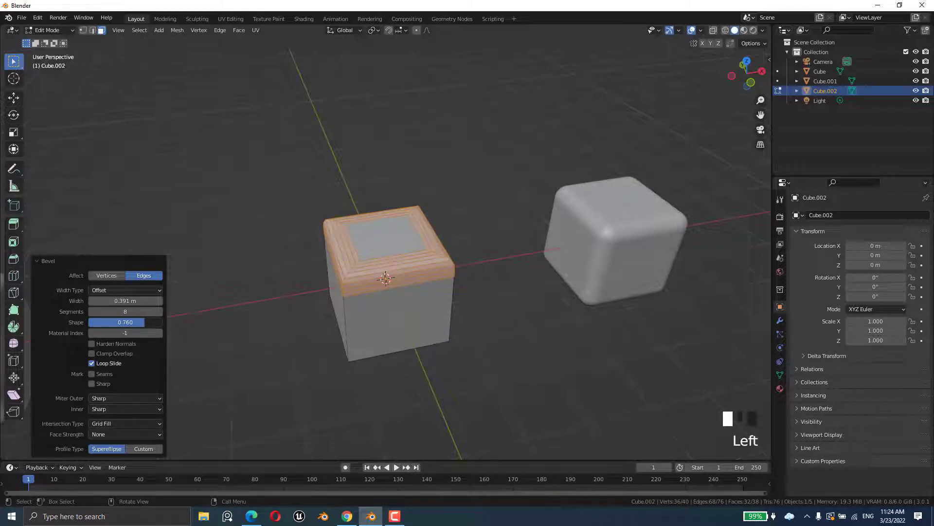
pyautogui.click(140, 448)
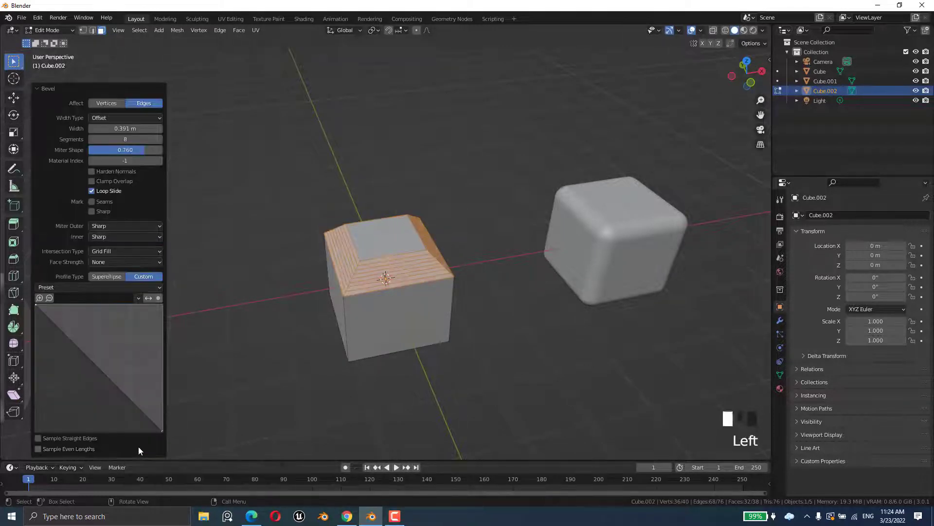
pyautogui.click(96, 288)
pyautogui.click(54, 335)
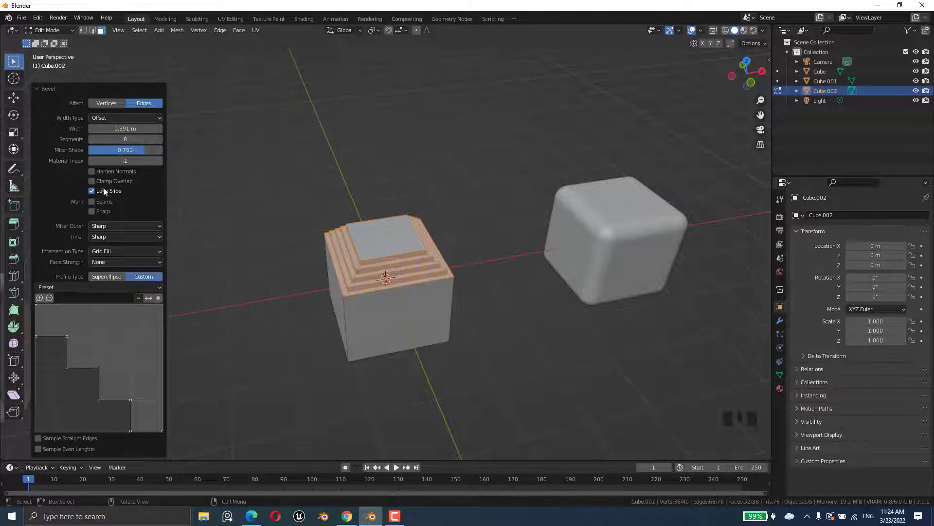
# Set the top-face bevel to the Superellipse profile with about 0.891 m width and 0.532 shape, and collapse its settings
pyautogui.click(110, 274)
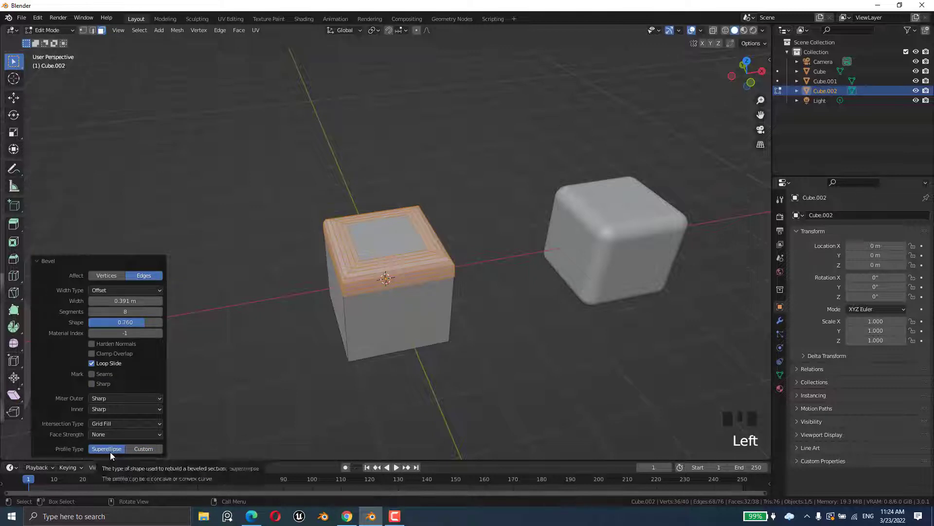
pyautogui.moveTo(133, 325); pyautogui.dragTo(214, 300)
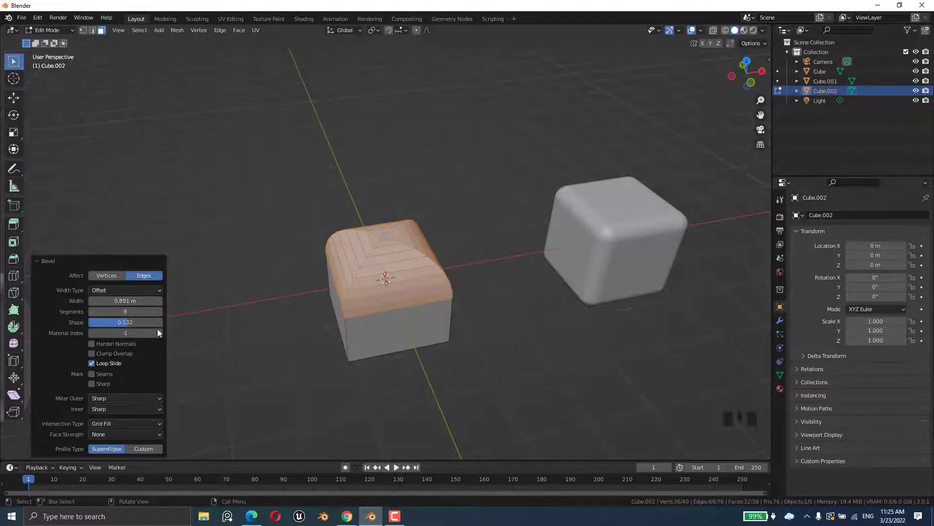
pyautogui.click(38, 263)
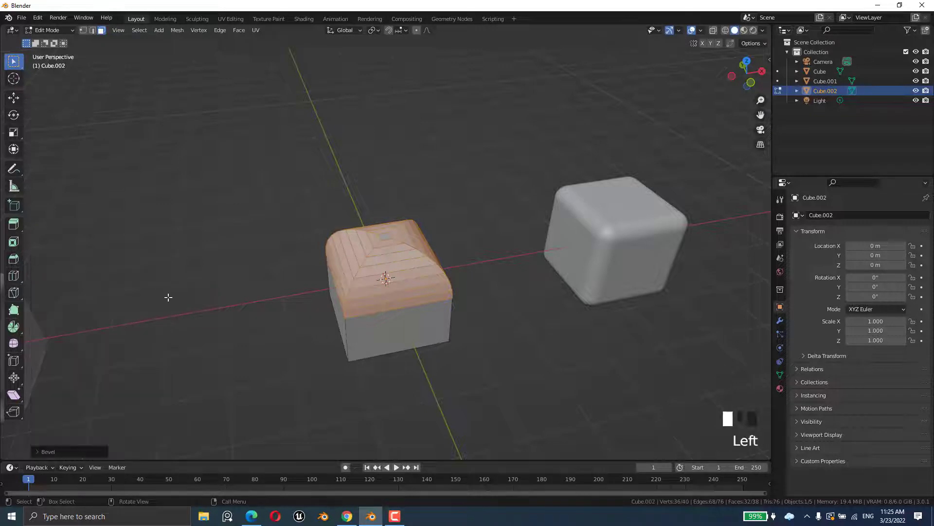
# Return to Object Mode and apply Shade Smooth to the top-bevelled cube
pyautogui.press('Tab')
pyautogui.moveTo(323, 363); pyautogui.dragTo(408, 273, button='middle')
pyautogui.rightClick(358, 285)
pyautogui.click(348, 284)
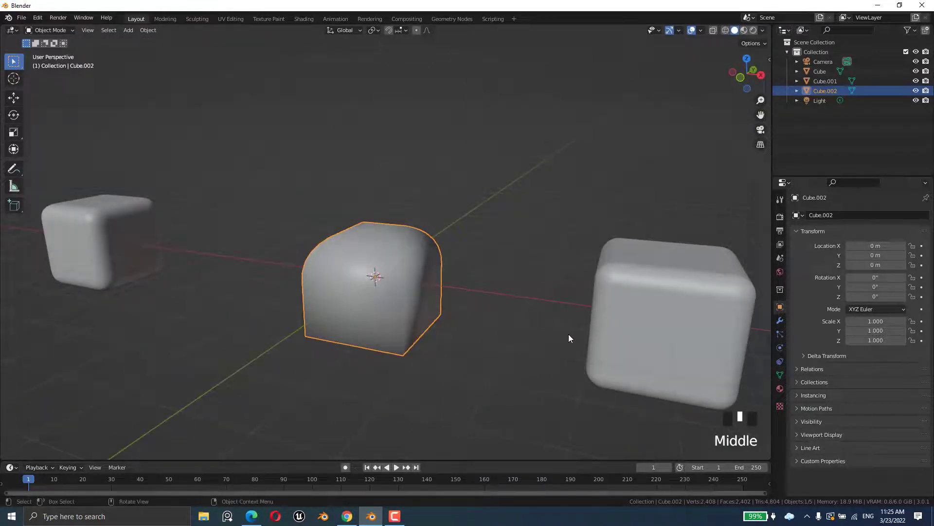
# Enable Auto Smooth in the mesh normals settings of the top-bevelled cube
pyautogui.click(780, 375)
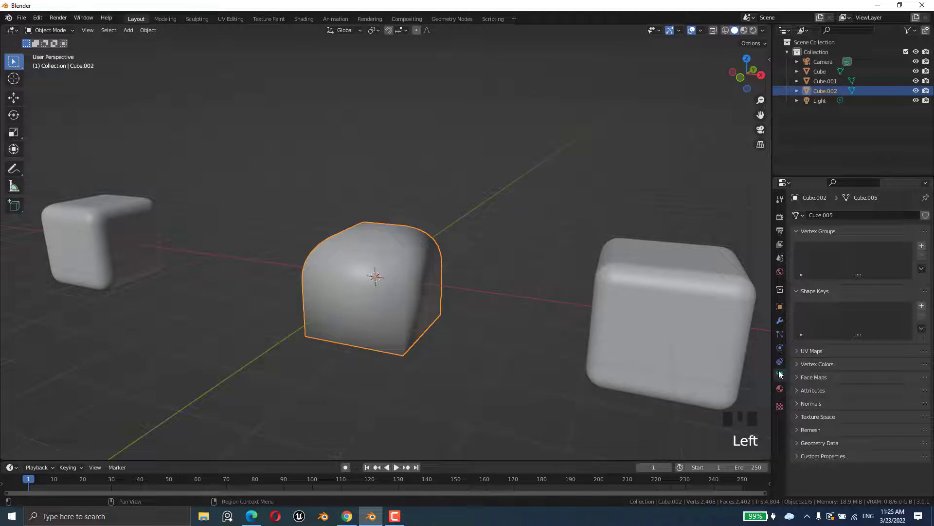
pyautogui.click(798, 404)
pyautogui.click(847, 419)
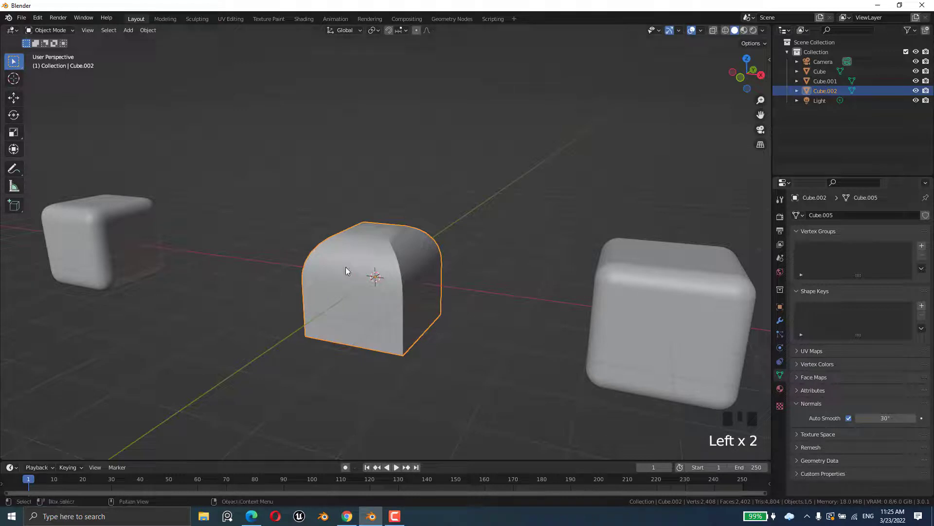
pyautogui.click(848, 419)
pyautogui.click(848, 419)
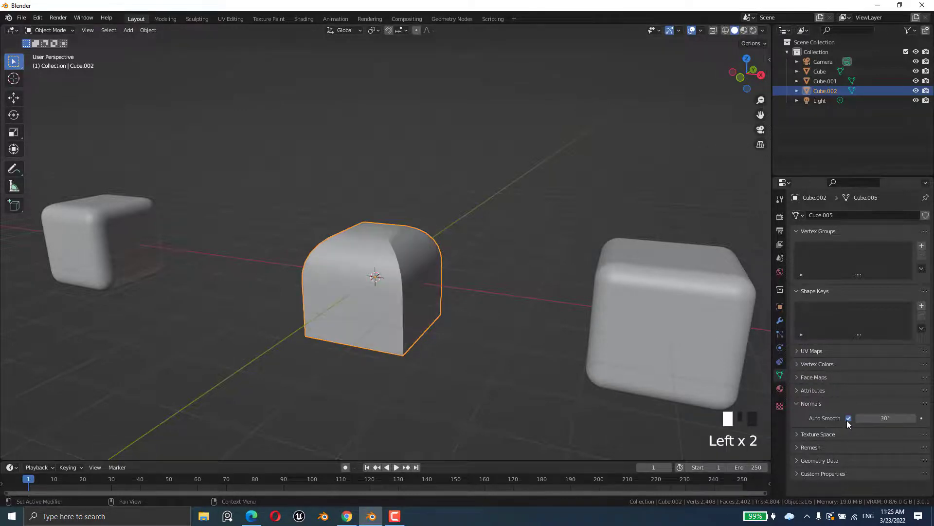
pyautogui.moveTo(434, 302)
pyautogui.mouseDown(button='middle')
pyautogui.moveTo(359, 303)
pyautogui.moveTo(411, 276)
pyautogui.moveTo(431, 281)
pyautogui.mouseUp(button='middle')
pyautogui.scroll(-3, 427, 287)
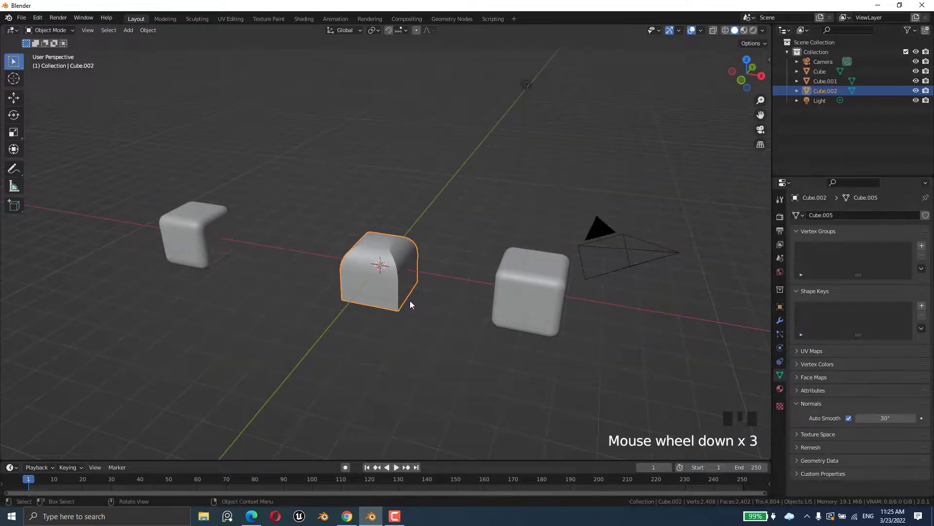